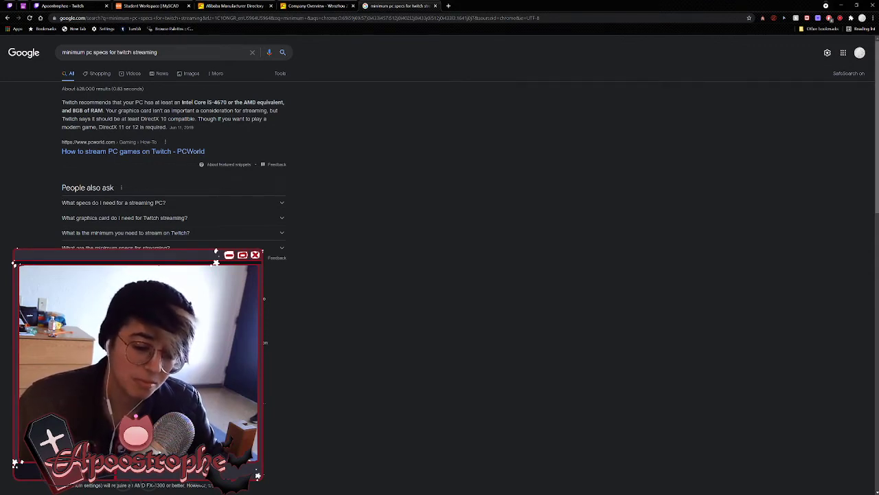
Close the Google streaming-specs search tab to get back to the Twitch channel page.
{"action": "key", "text": "ctrl+w"}
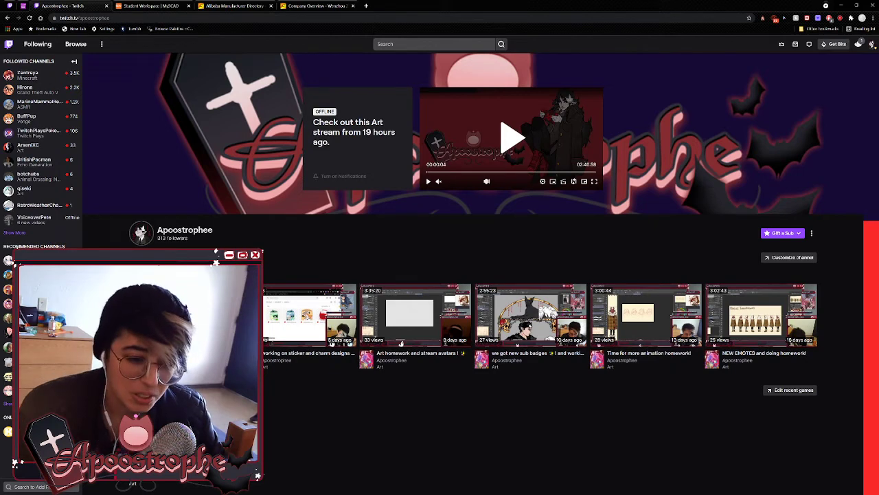
{"action": "scroll", "coordinate": [512, 138], "scroll_direction": "down", "scroll_amount": 1}
{"action": "scroll", "coordinate": [511, 137], "scroll_direction": "up", "scroll_amount": 1}
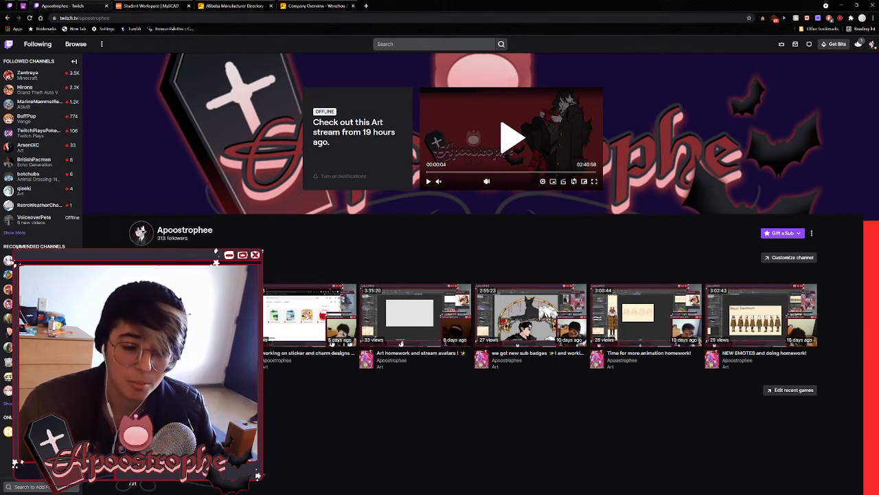
Open the Customize channel settings and select the old description part of the bio.
{"action": "left_click", "coordinate": [790, 257]}
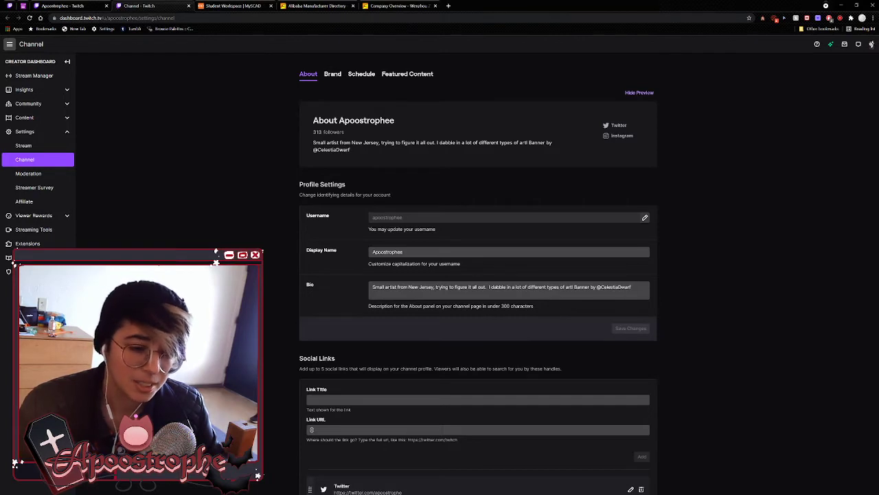
{"action": "scroll", "coordinate": [478, 275], "scroll_direction": "down", "scroll_amount": 1}
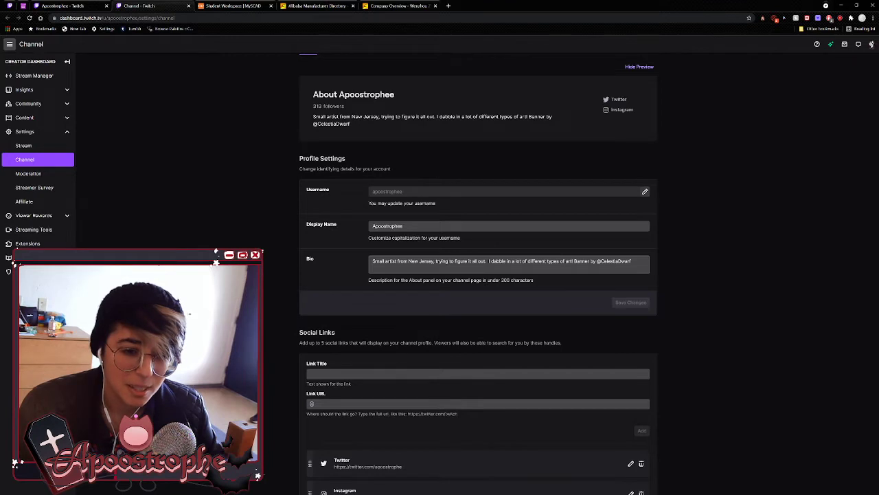
{"action": "left_click_drag", "start_coordinate": [372, 261], "coordinate": [572, 261]}
Replace the old bio description with 'College animation student trying their best at art.' before the banner credit.
{"action": "key", "text": "BackSpace"}
{"action": "type", "text": "College anim"}
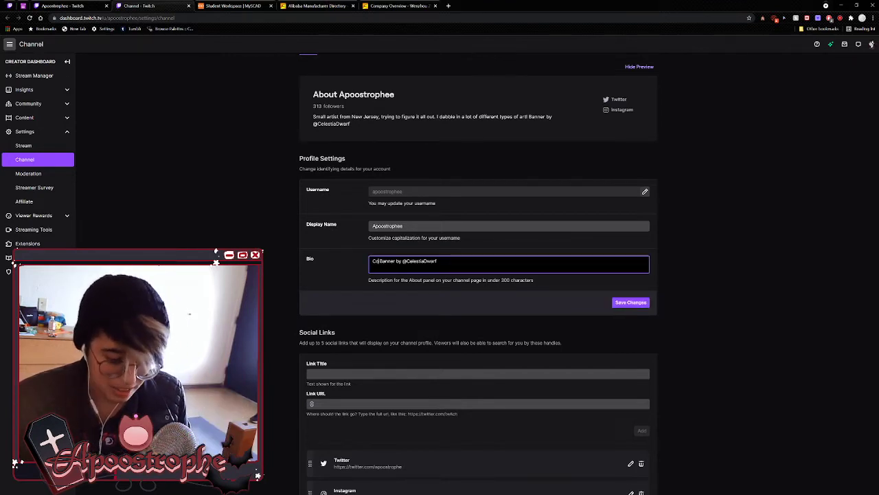
{"action": "type", "text": "ation st"}
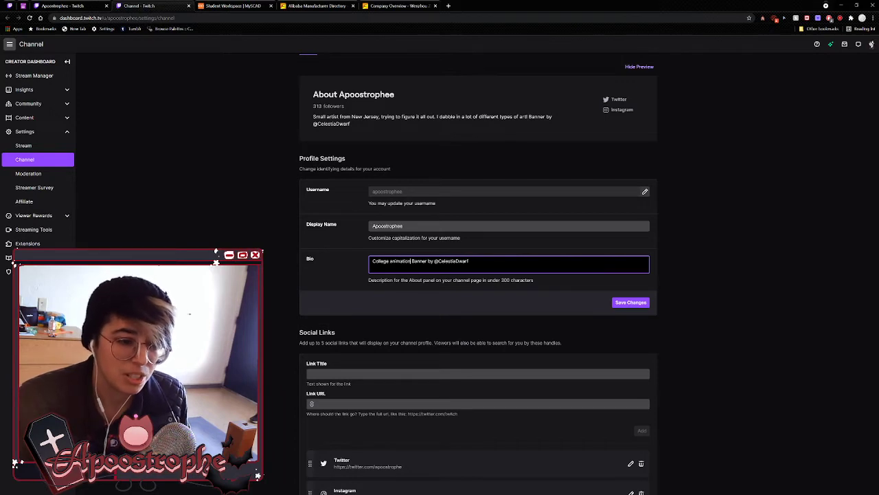
{"action": "type", "text": "udent "}
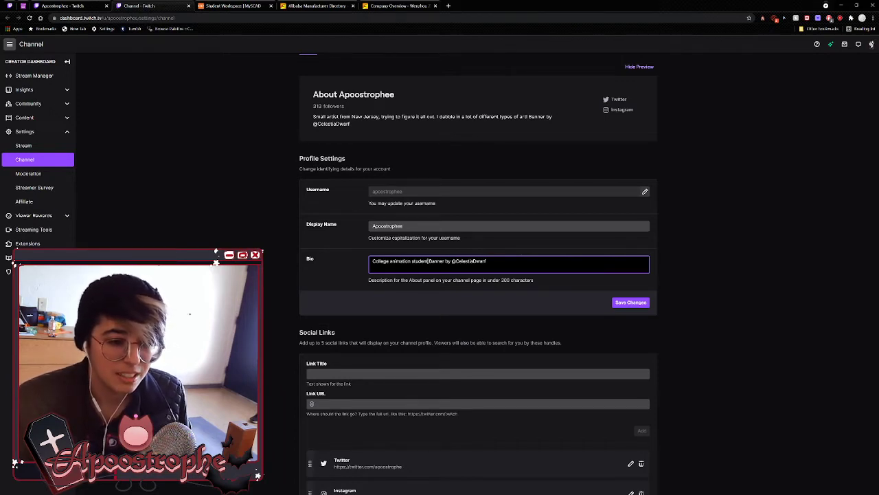
{"action": "type", "text": "trying their best at an"}
{"action": "type", "text": "t."}
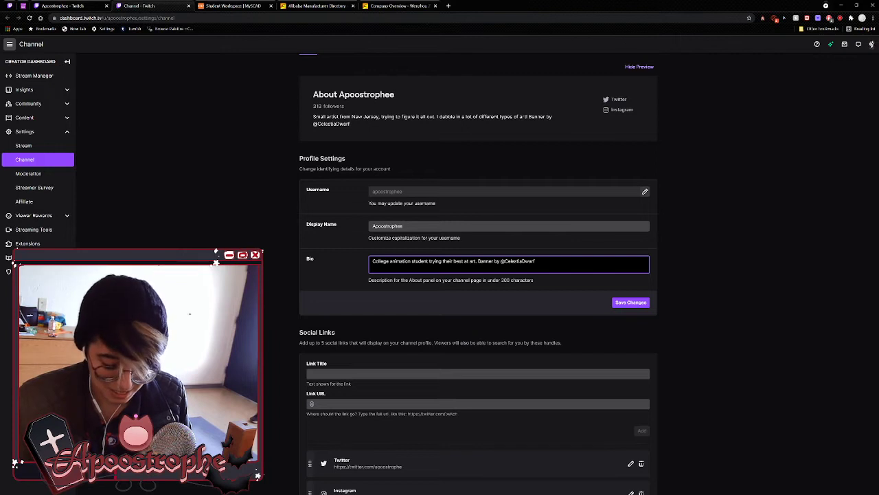
{"action": "key", "text": "BackSpace"}
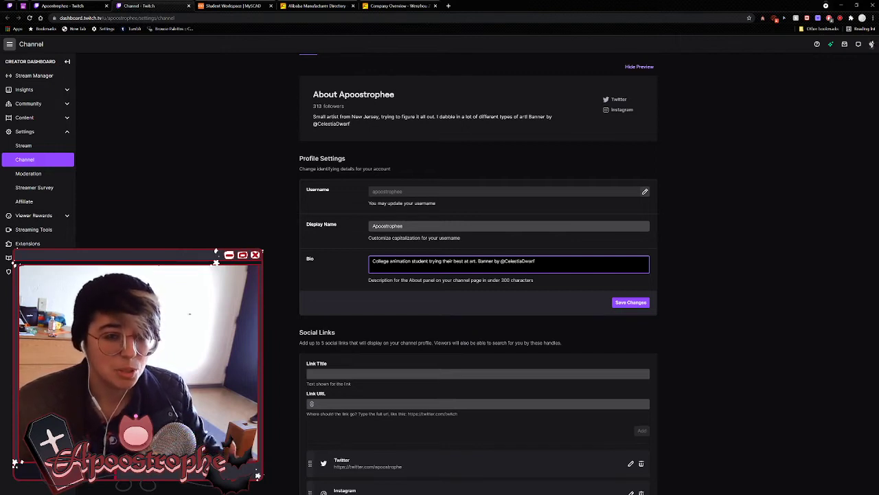
{"action": "key", "text": "Tab"}
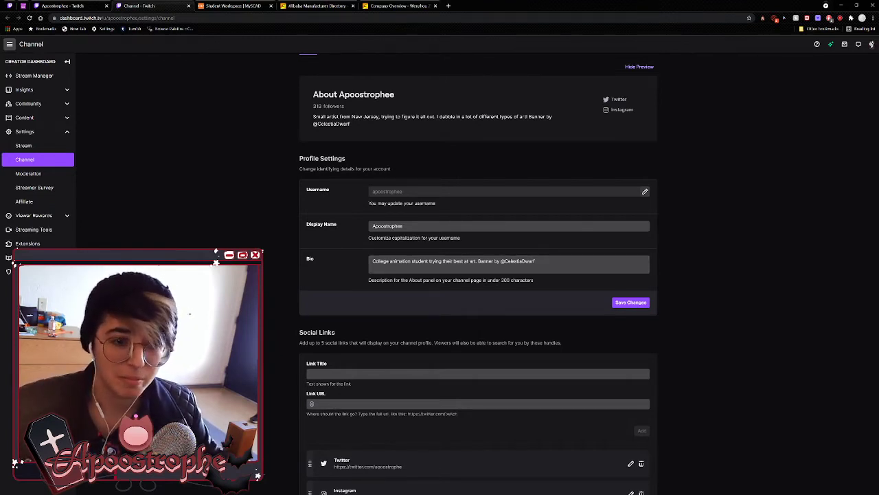
{"action": "scroll", "coordinate": [478, 275], "scroll_direction": "down", "scroll_amount": 1}
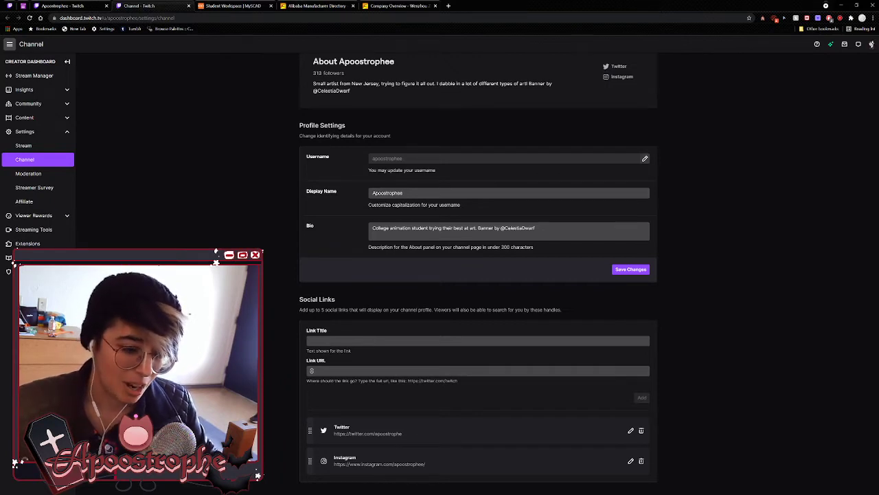
Switch to the Brand settings showing profile picture, accent color #FA3939 and the profile banner.
{"action": "scroll", "coordinate": [478, 275], "scroll_direction": "up", "scroll_amount": 1}
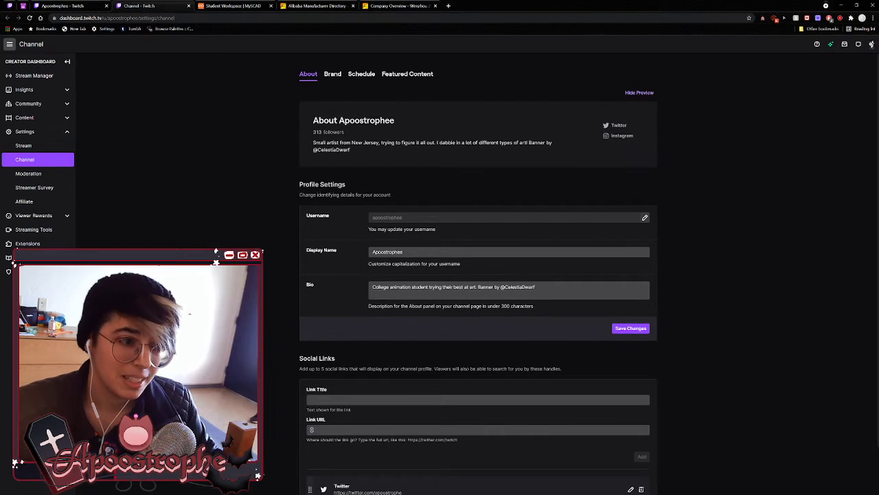
{"action": "left_click", "coordinate": [332, 73]}
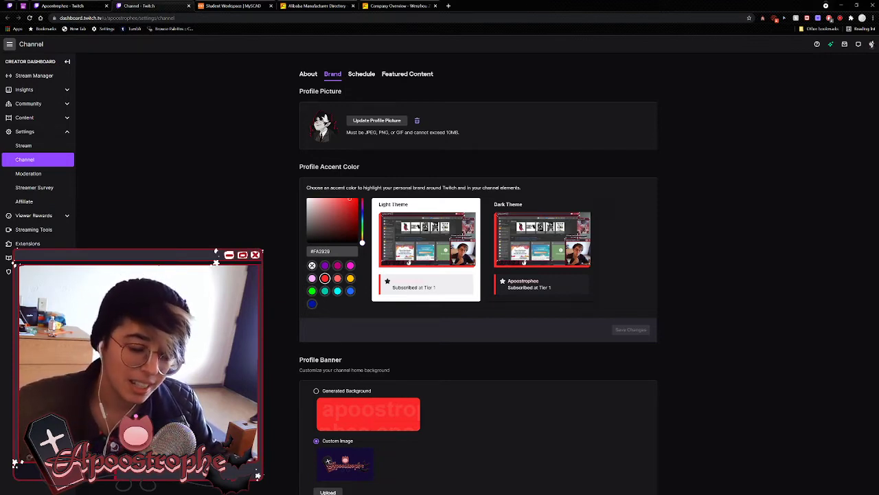
{"action": "scroll", "coordinate": [481, 275], "scroll_direction": "down", "scroll_amount": 3}
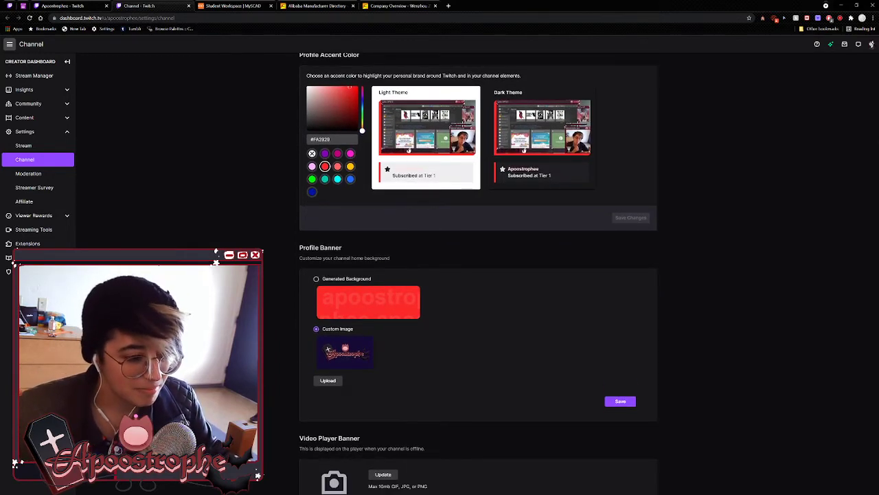
{"action": "scroll", "coordinate": [478, 275], "scroll_direction": "up", "scroll_amount": 3}
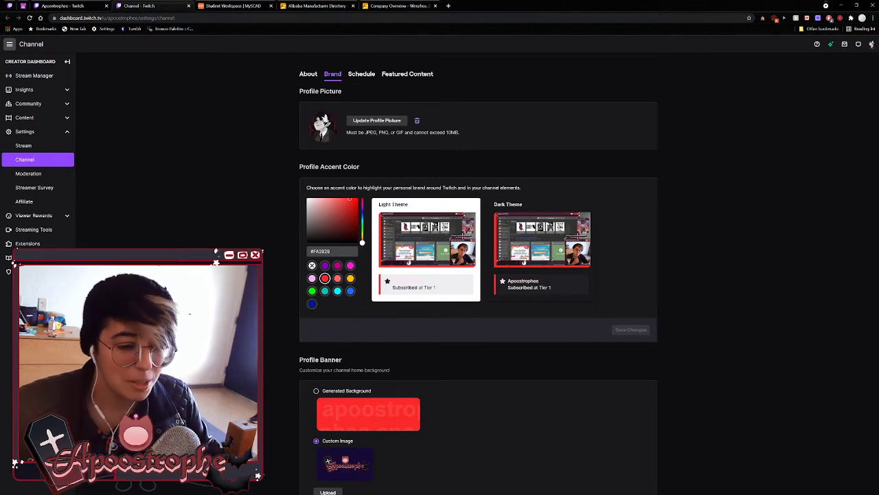
{"action": "scroll", "coordinate": [478, 275], "scroll_direction": "down", "scroll_amount": 3}
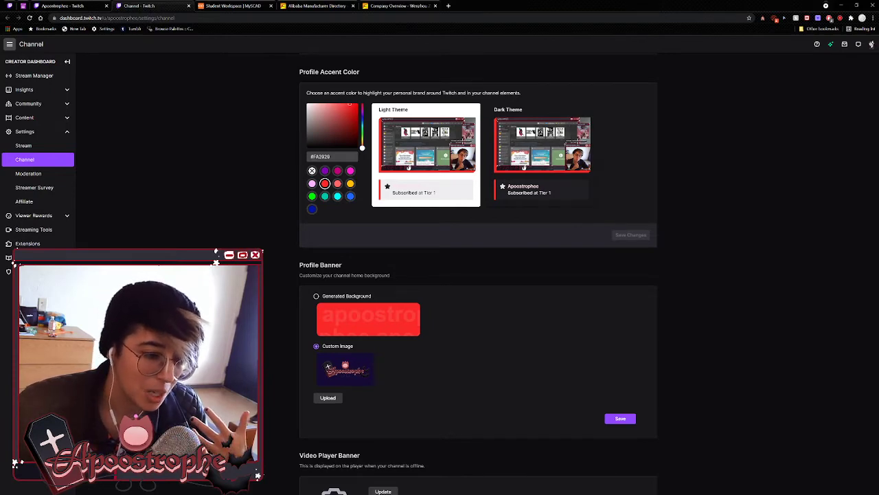
{"action": "scroll", "coordinate": [478, 274], "scroll_direction": "down", "scroll_amount": 1}
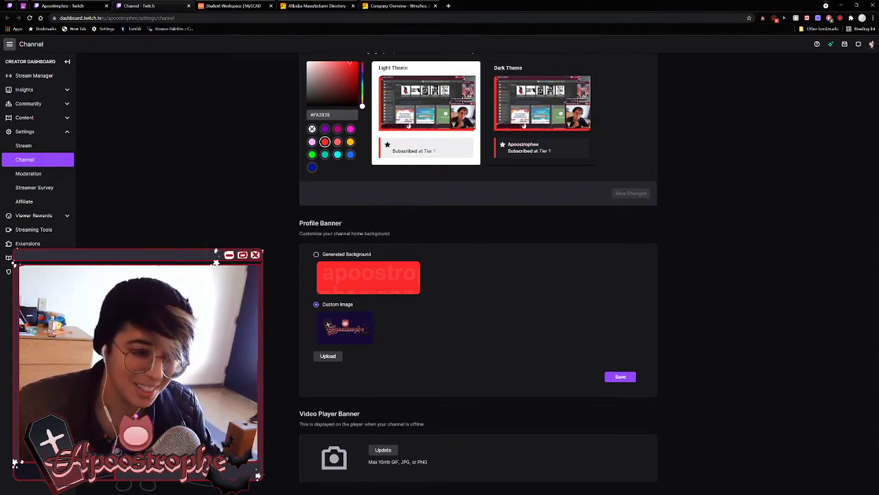
{"action": "scroll", "coordinate": [478, 274], "scroll_direction": "up", "scroll_amount": 3}
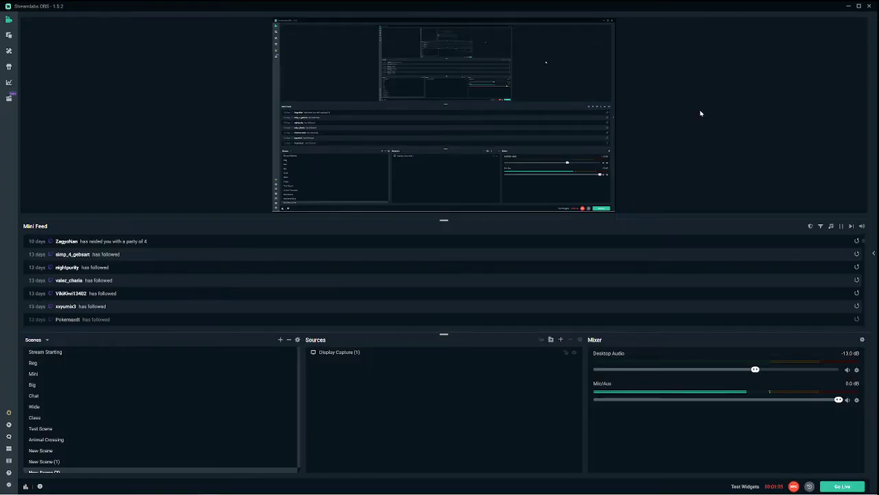
Select New Scene (2) in the scenes list.
{"action": "key", "text": "End"}
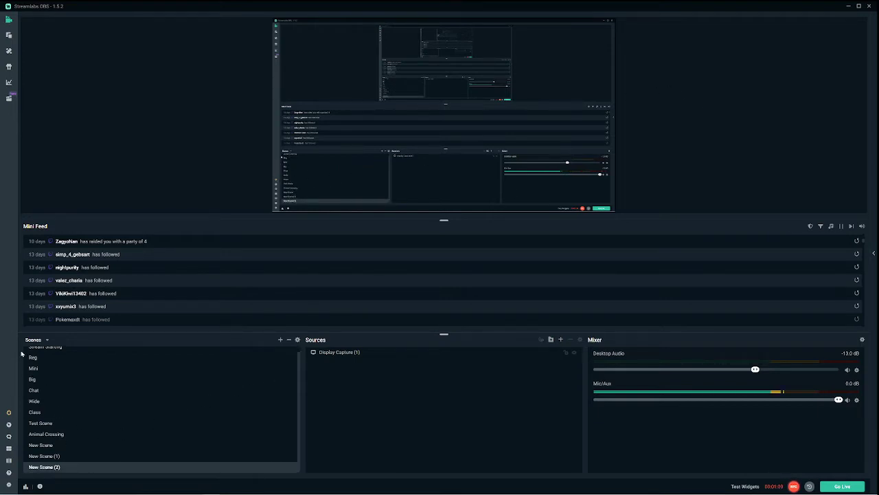
{"action": "scroll", "coordinate": [59, 429], "scroll_direction": "up", "scroll_amount": 1}
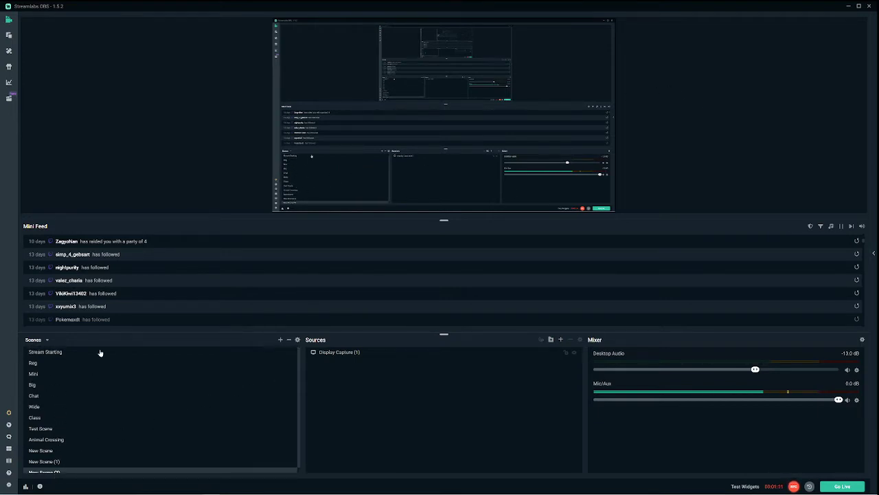
{"action": "scroll", "coordinate": [106, 360], "scroll_direction": "down", "scroll_amount": 1}
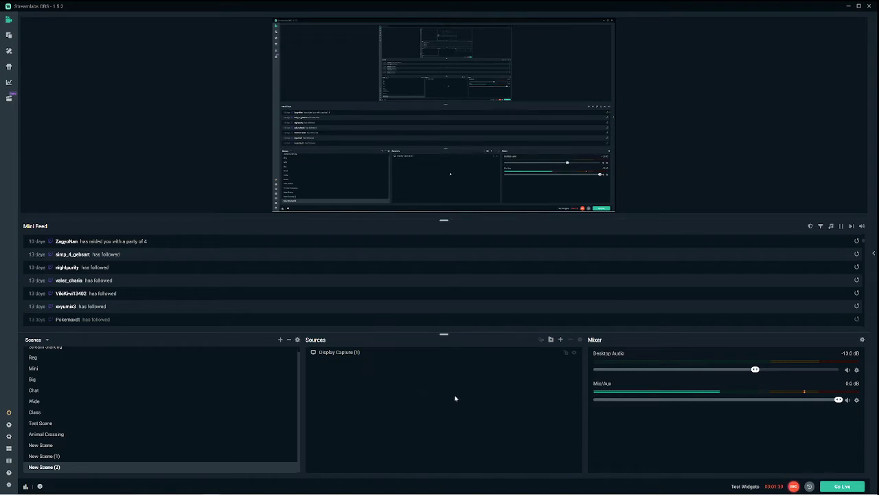
Open Settings, raise the window, and view the Output page with NVENC, CBR and bitrate 2324.
{"action": "left_click", "coordinate": [8, 485]}
{"action": "left_click_drag", "start_coordinate": [391, 121], "coordinate": [391, 26]}
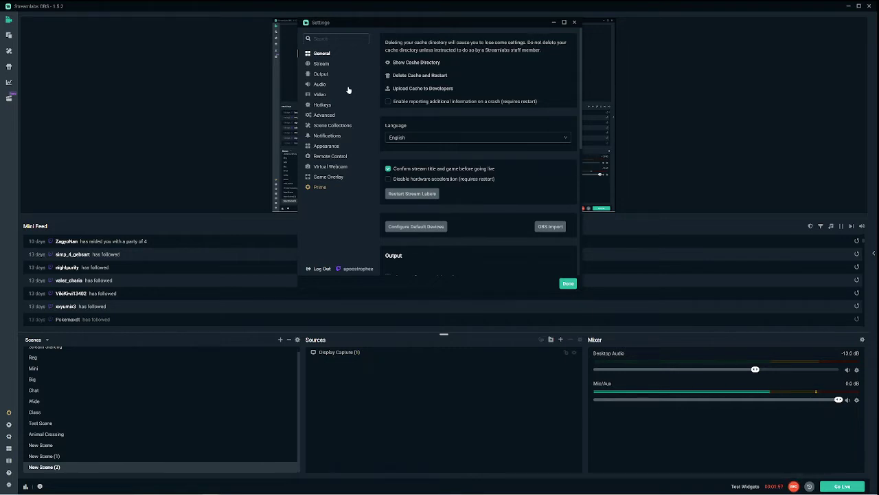
{"action": "left_click", "coordinate": [322, 75]}
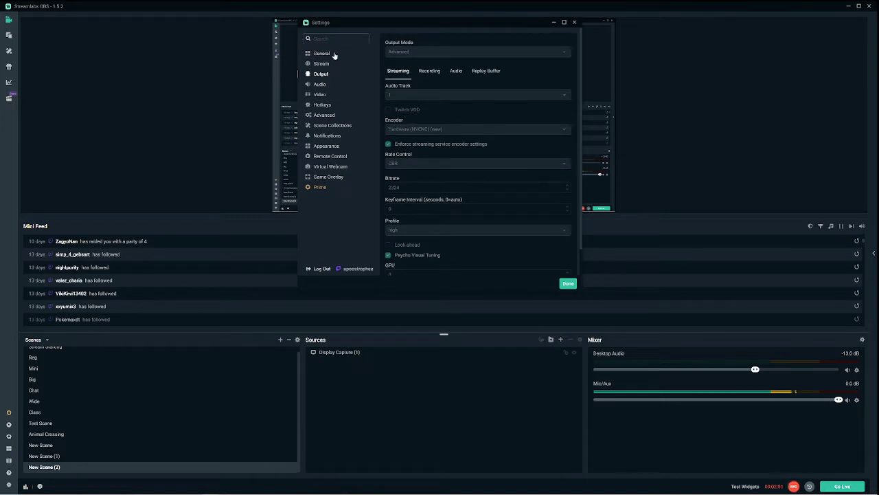
Go back to the General settings page with the cache and language options.
{"action": "left_click", "coordinate": [334, 54]}
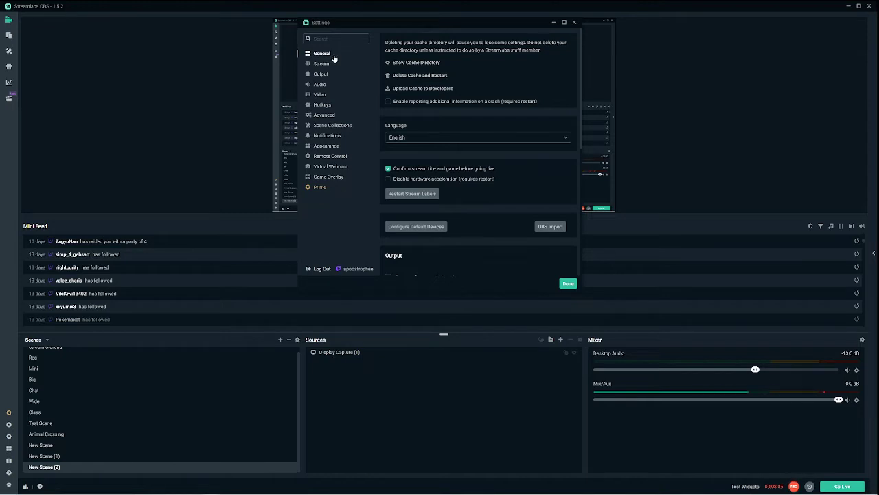
Return to the Output streaming page and nudge the Settings window slightly right.
{"action": "left_click", "coordinate": [319, 74]}
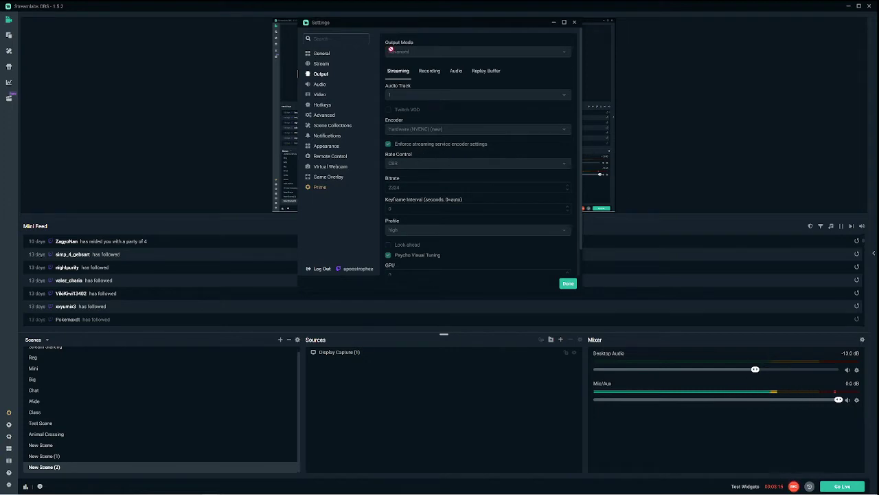
{"action": "mouse_move", "coordinate": [386, 23]}
{"action": "left_mouse_down"}
{"action": "mouse_move", "coordinate": [406, 23]}
{"action": "mouse_move", "coordinate": [601, 132]}
{"action": "mouse_move", "coordinate": [649, 149]}
{"action": "mouse_move", "coordinate": [388, 24]}
{"action": "left_mouse_up"}
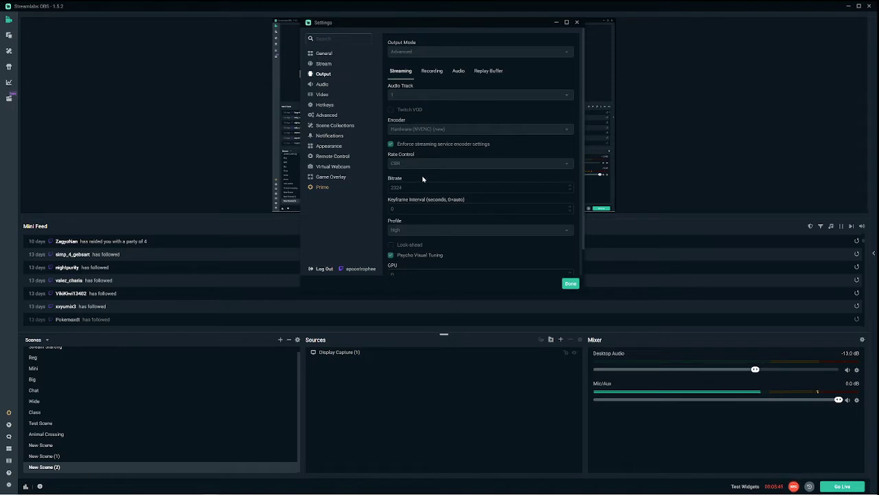
Scroll through the Output streaming options down to Max B-frames, then go to Video settings.
{"action": "scroll", "coordinate": [426, 162], "scroll_direction": "down", "scroll_amount": 1}
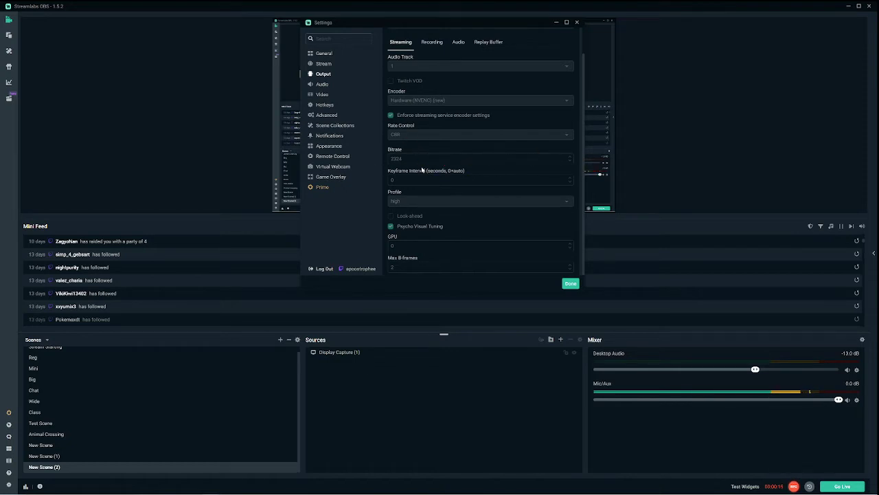
{"action": "scroll", "coordinate": [421, 162], "scroll_direction": "up", "scroll_amount": 3}
{"action": "scroll", "coordinate": [460, 188], "scroll_direction": "down", "scroll_amount": 3}
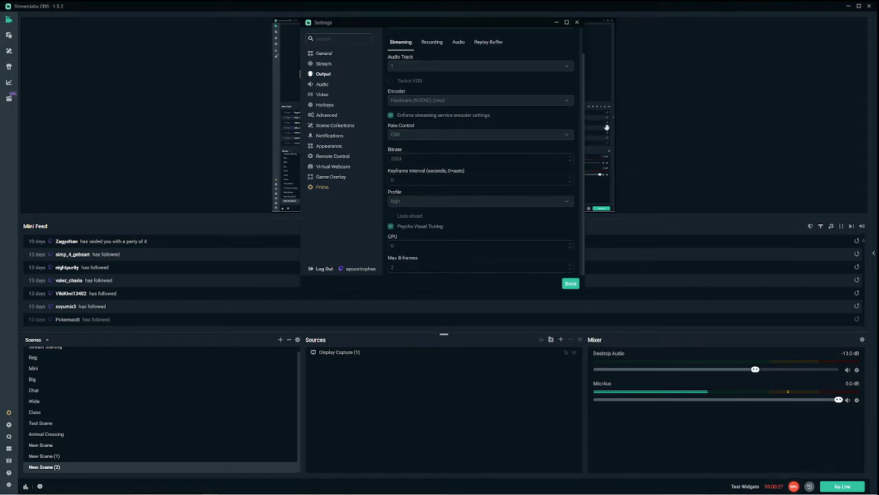
{"action": "left_click", "coordinate": [319, 94]}
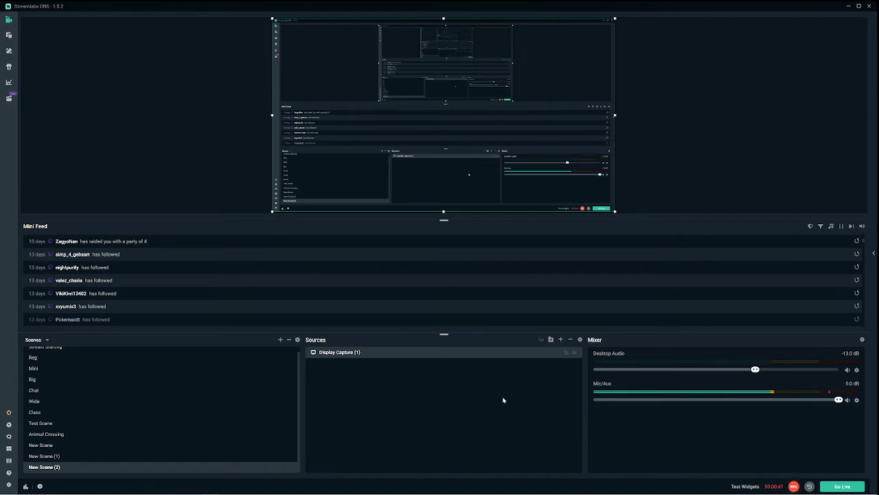
{"action": "left_click", "coordinate": [561, 339]}
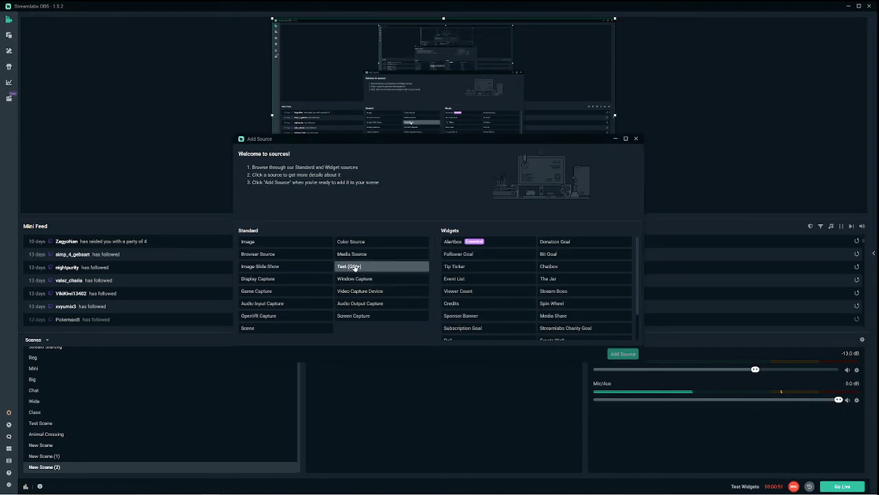
{"action": "left_click", "coordinate": [637, 139]}
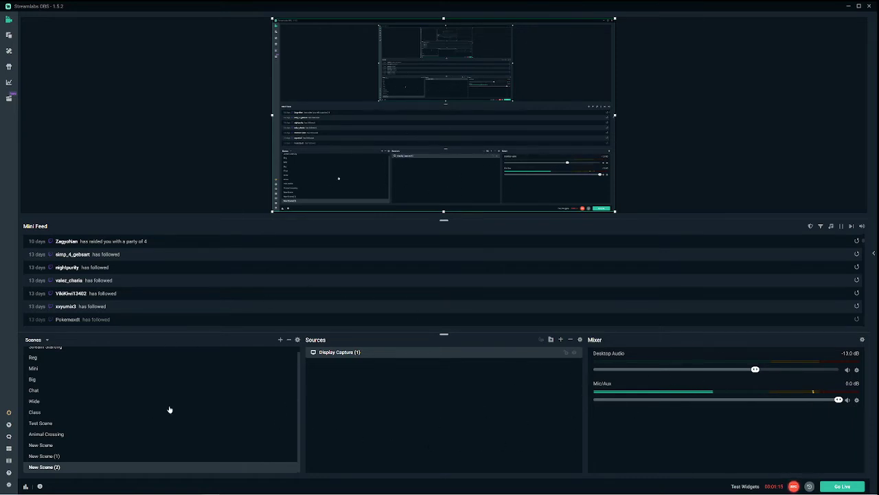
{"action": "scroll", "coordinate": [90, 428], "scroll_direction": "up", "scroll_amount": 1}
{"action": "scroll", "coordinate": [93, 422], "scroll_direction": "down", "scroll_amount": 1}
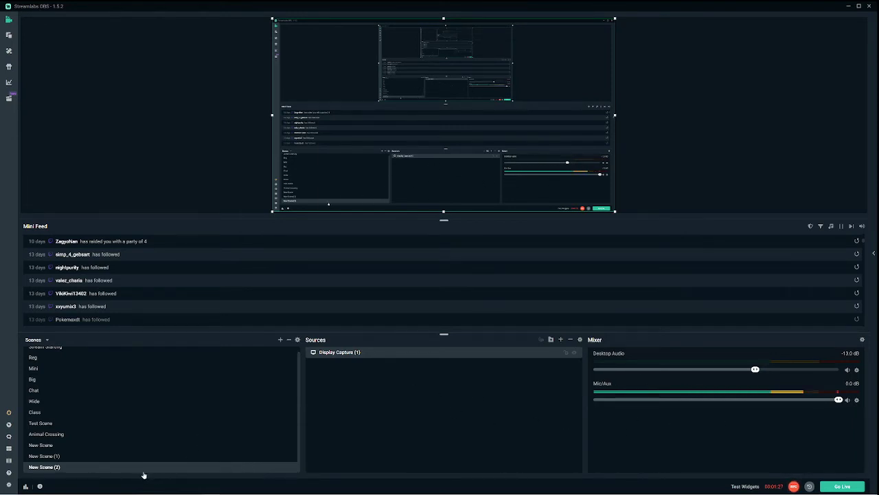
{"action": "left_click", "coordinate": [257, 465]}
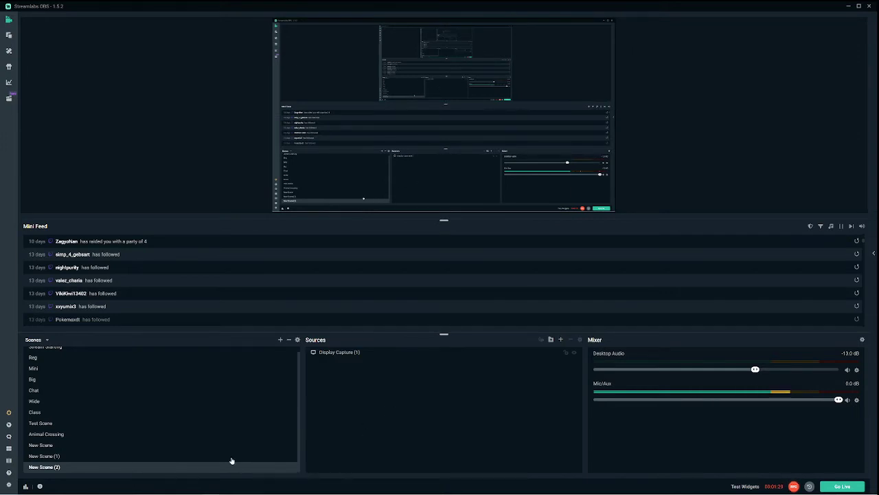
Compare Audio Input and Audio Output Capture in the source picker, then add Audio Input Capture.
{"action": "left_click", "coordinate": [560, 340]}
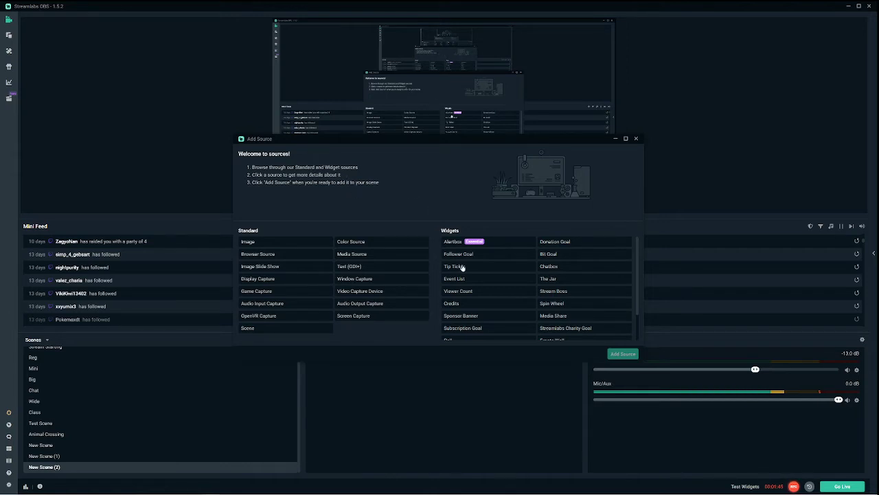
{"action": "left_click", "coordinate": [309, 309]}
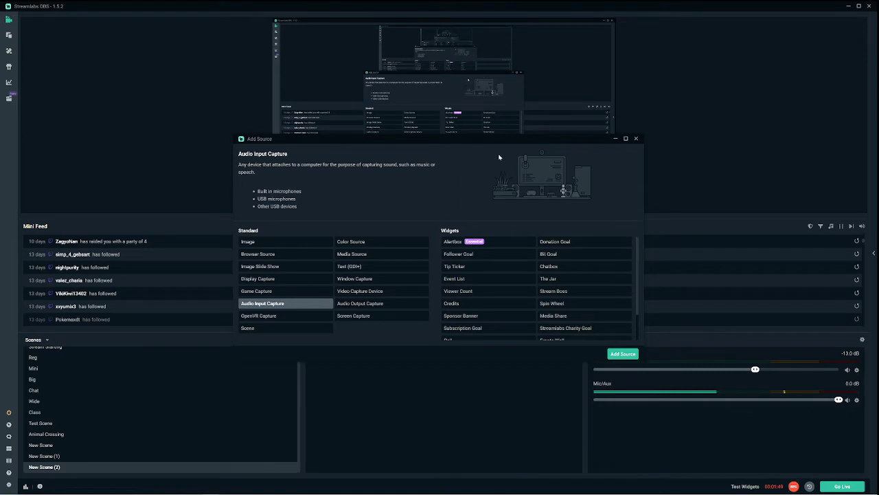
{"action": "left_click_drag", "start_coordinate": [480, 140], "coordinate": [482, 25]}
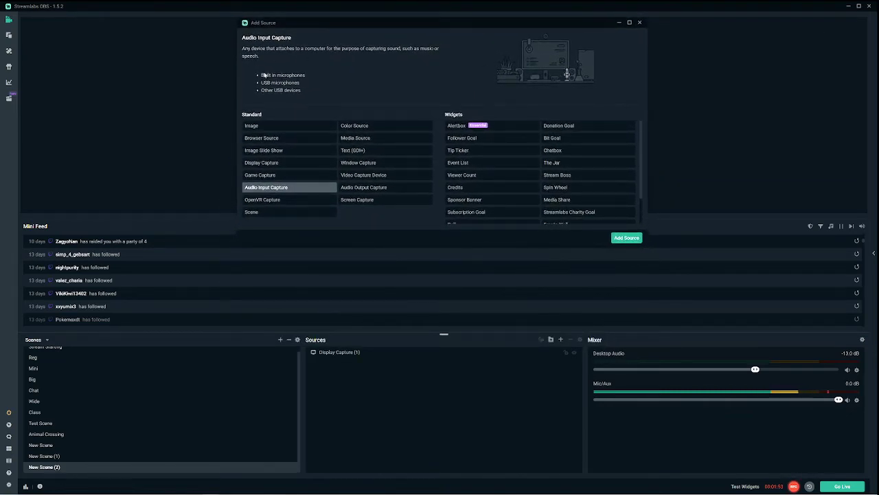
{"action": "left_click", "coordinate": [364, 187]}
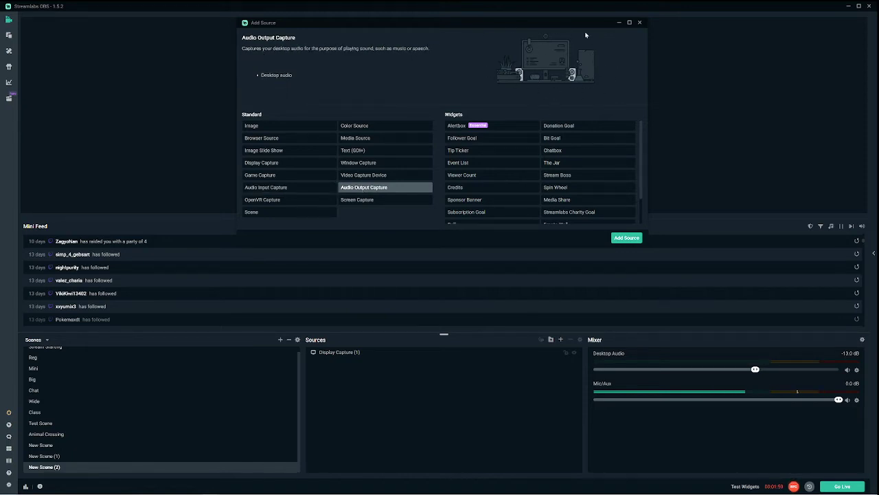
{"action": "left_click", "coordinate": [304, 191]}
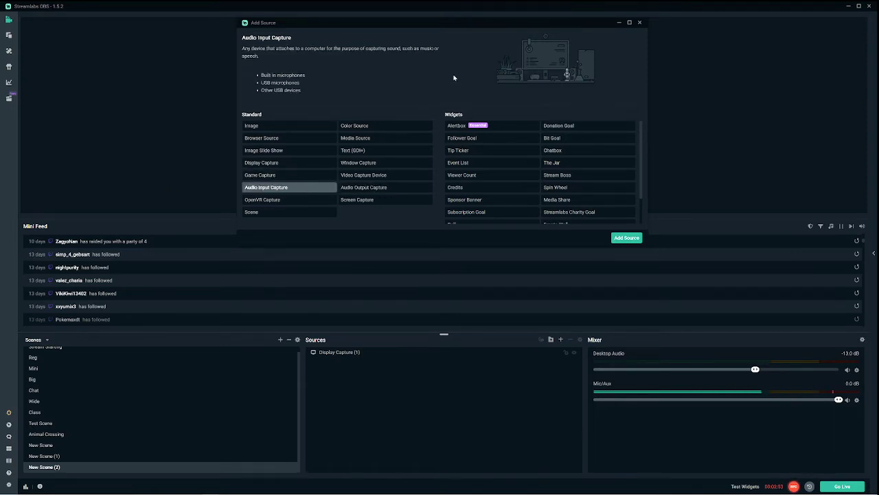
{"action": "left_click", "coordinate": [620, 240]}
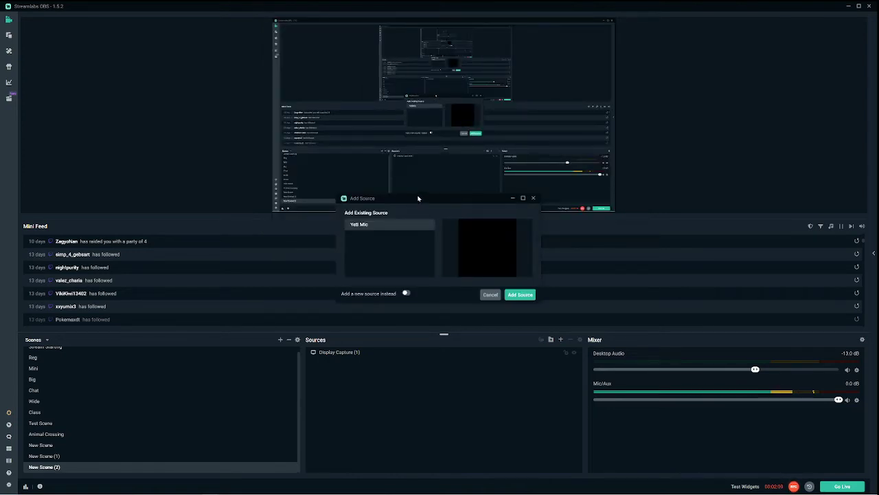
Create a new audio input source on the Yeti Stereo Microphone instead of reusing Yeti Mic.
{"action": "left_click_drag", "start_coordinate": [418, 205], "coordinate": [402, 33]}
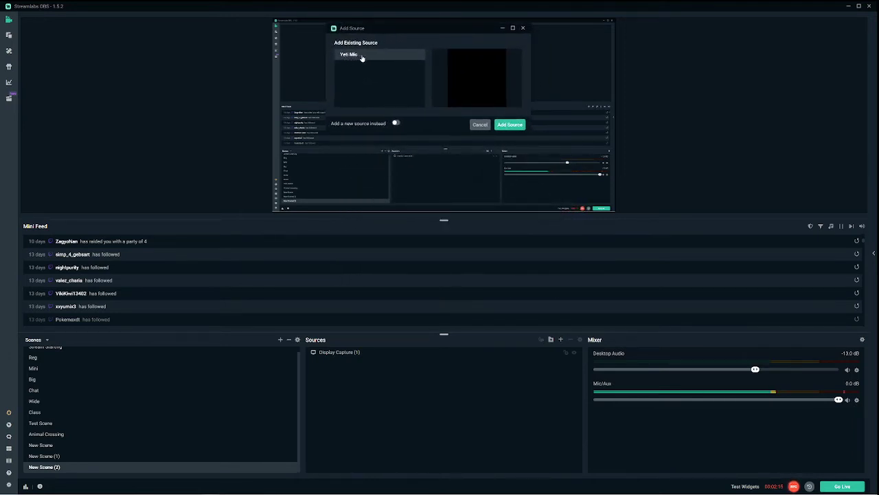
{"action": "left_click", "coordinate": [396, 123]}
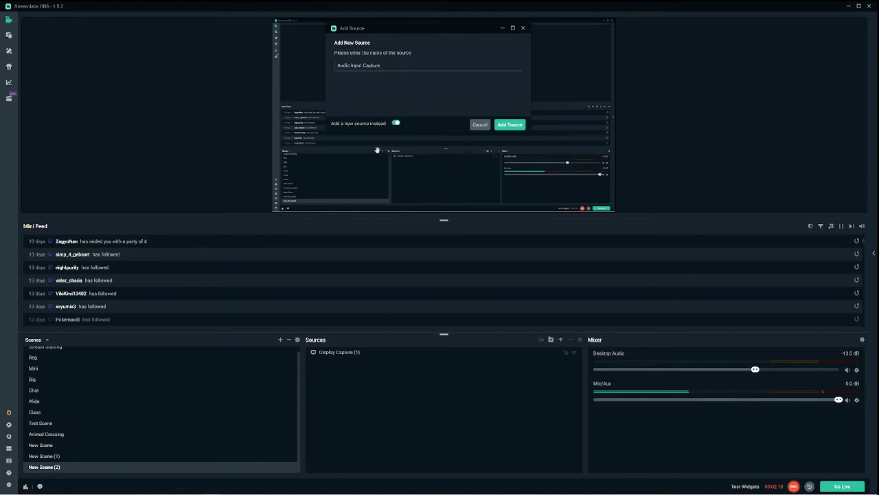
{"action": "left_click", "coordinate": [507, 125]}
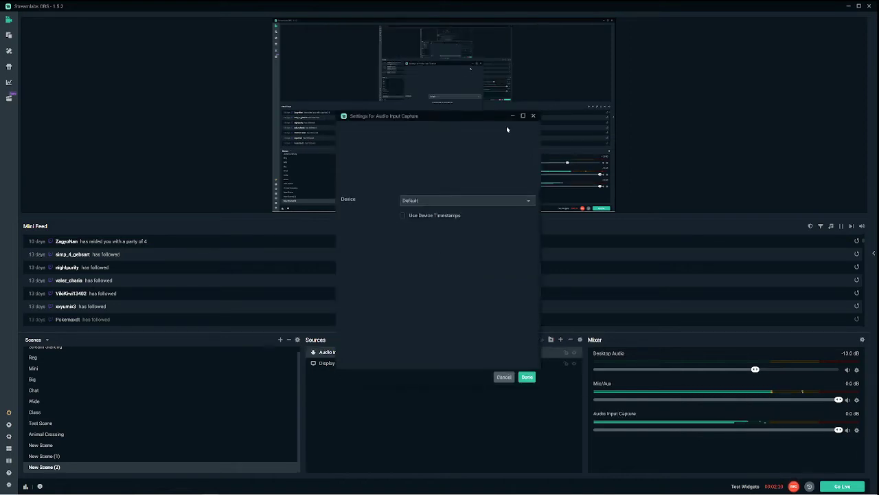
{"action": "left_click", "coordinate": [425, 200]}
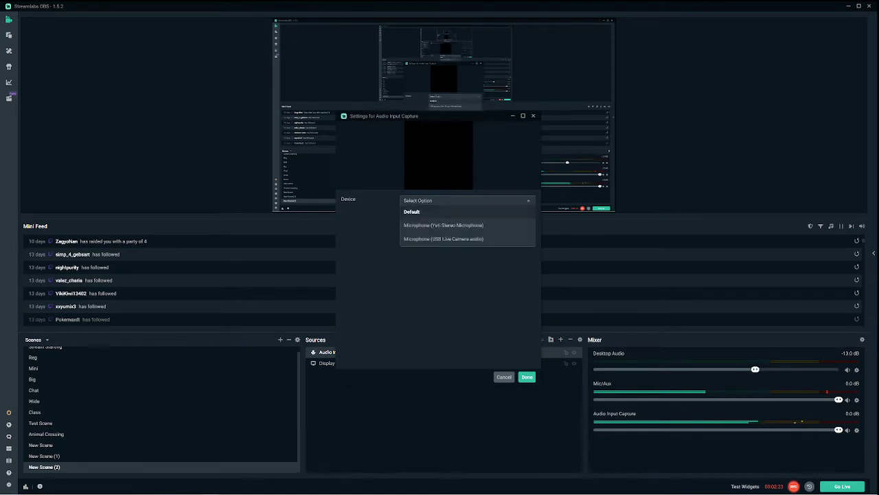
{"action": "left_click", "coordinate": [454, 228]}
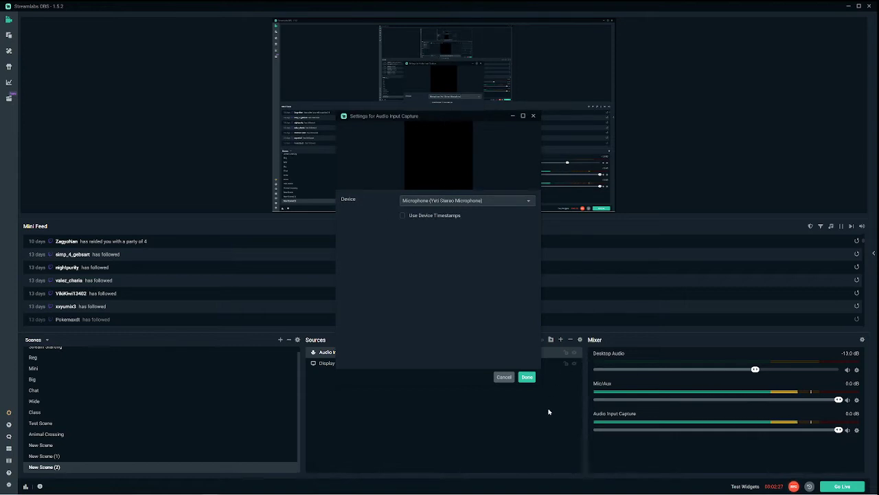
Close its settings without changes and delete the Audio Input Capture source, confirming removal.
{"action": "left_click", "coordinate": [505, 377]}
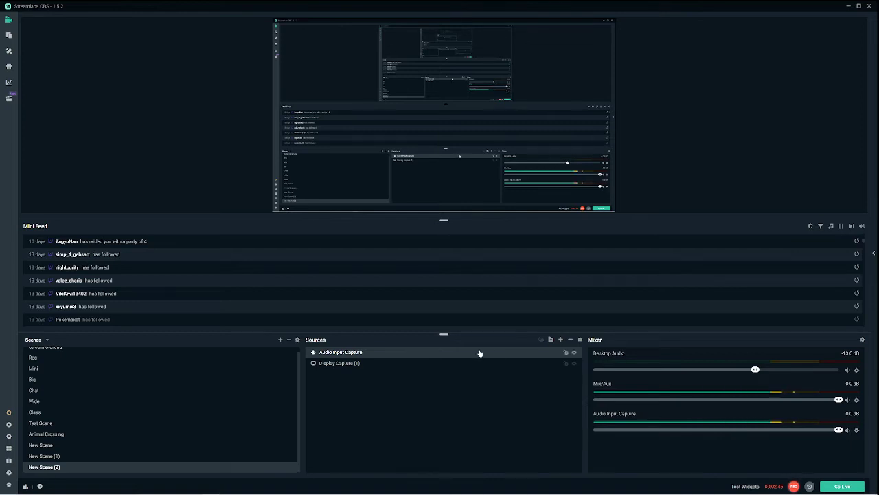
{"action": "key", "text": "Delete"}
{"action": "left_click", "coordinate": [458, 253]}
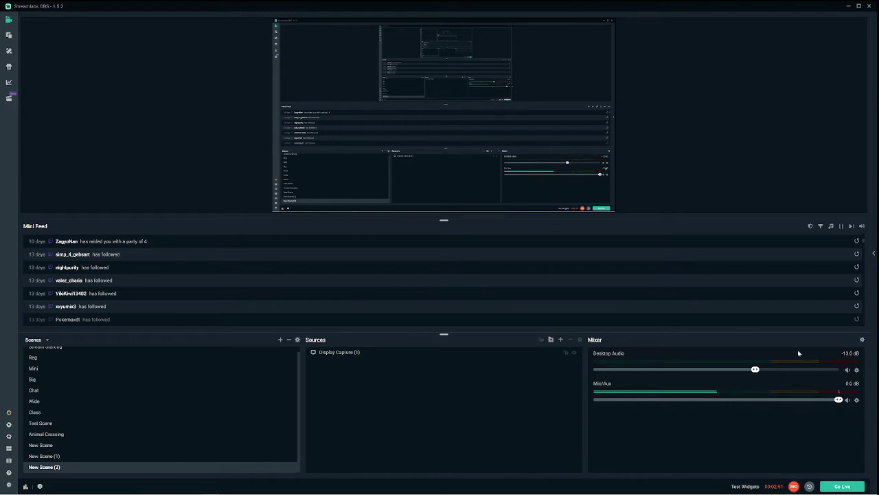
Create an Audio Output Capture source with its Device set to Speakers (Yeti Stereo Microphone).
{"action": "left_click", "coordinate": [560, 340]}
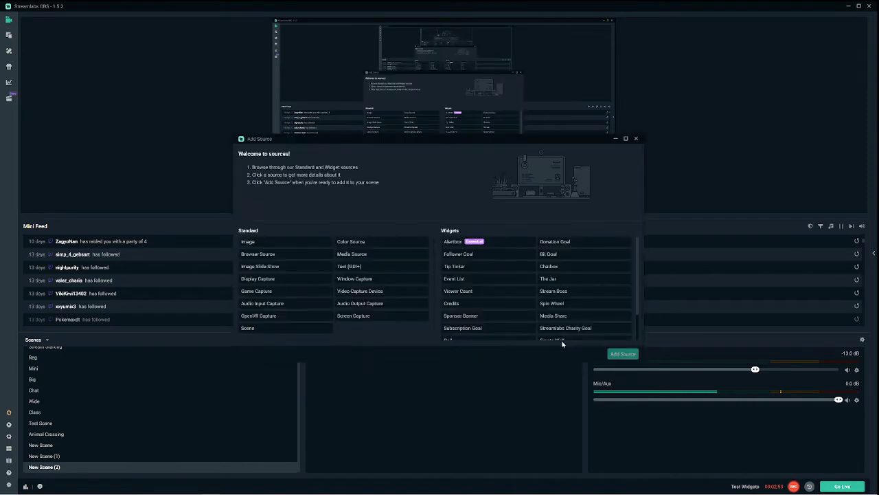
{"action": "left_click", "coordinate": [384, 306]}
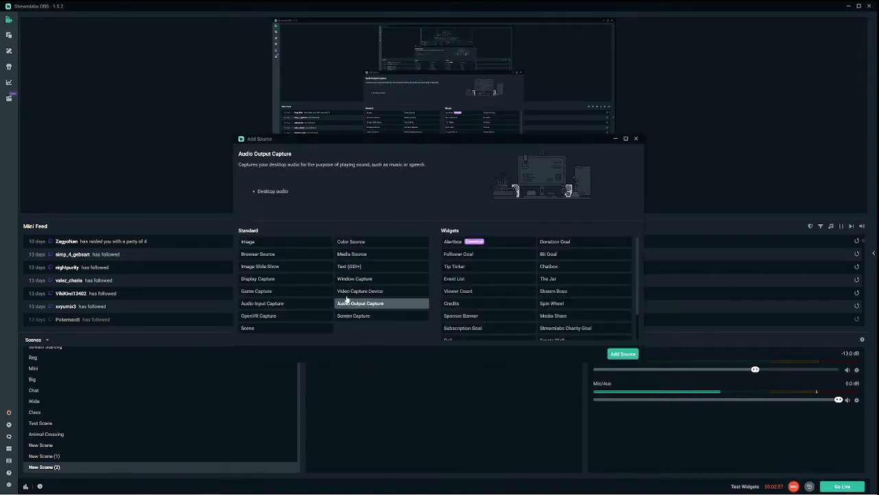
{"action": "left_click", "coordinate": [624, 353]}
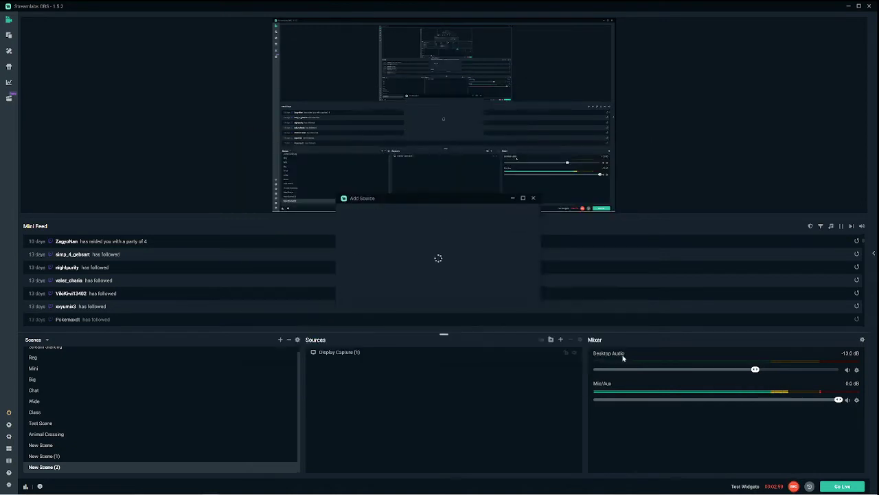
{"action": "left_click_drag", "start_coordinate": [378, 197], "coordinate": [381, 117]}
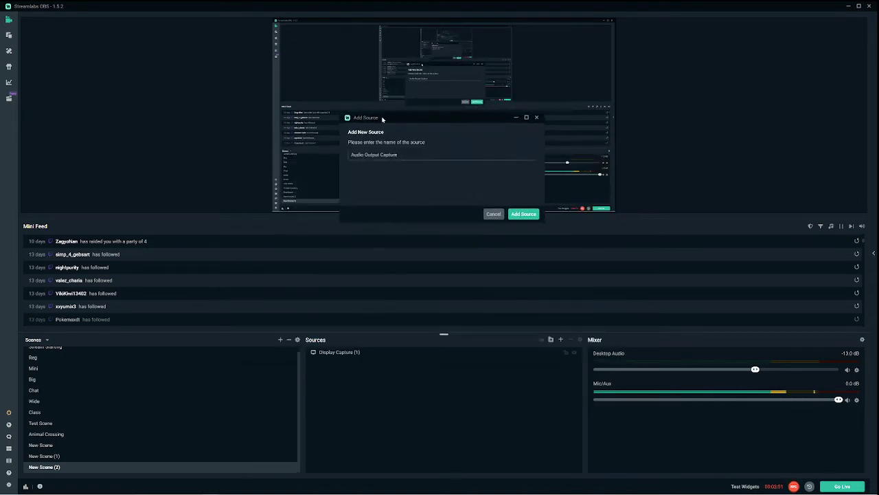
{"action": "left_click", "coordinate": [525, 215]}
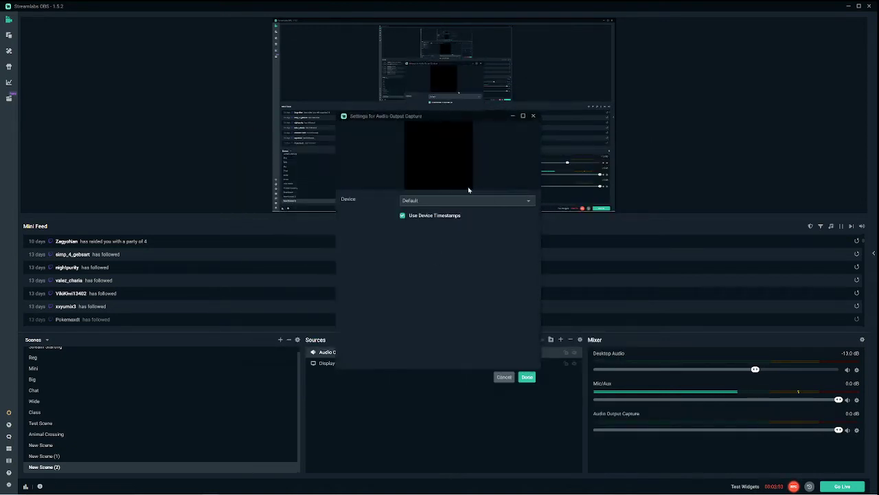
{"action": "left_click", "coordinate": [435, 201]}
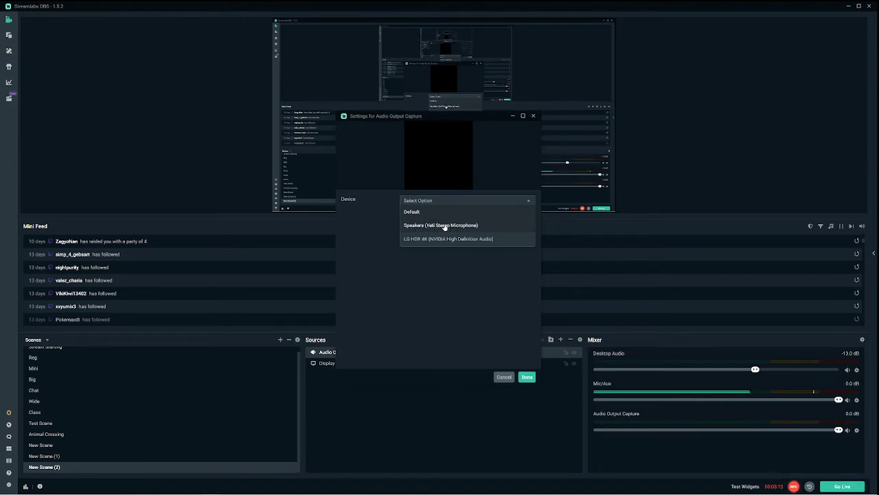
{"action": "left_click", "coordinate": [445, 226]}
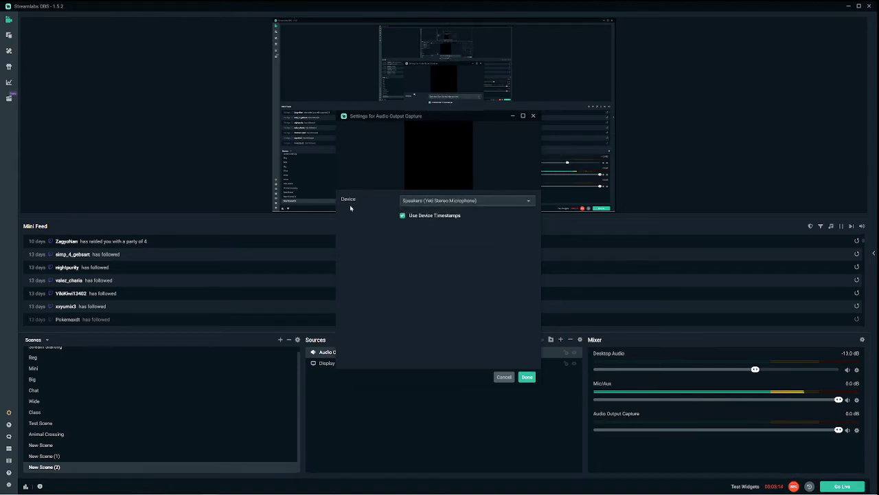
{"action": "left_click", "coordinate": [527, 378]}
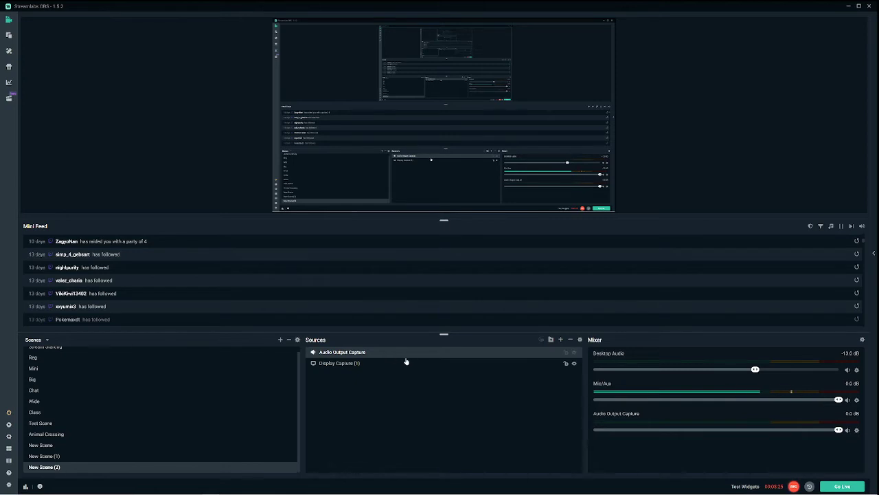
Delete the Audio Output Capture source, then adjust the Mic/Aux (0.0 dB) and Desktop Audio volumes.
{"action": "key", "text": "Delete"}
{"action": "left_click", "coordinate": [461, 253]}
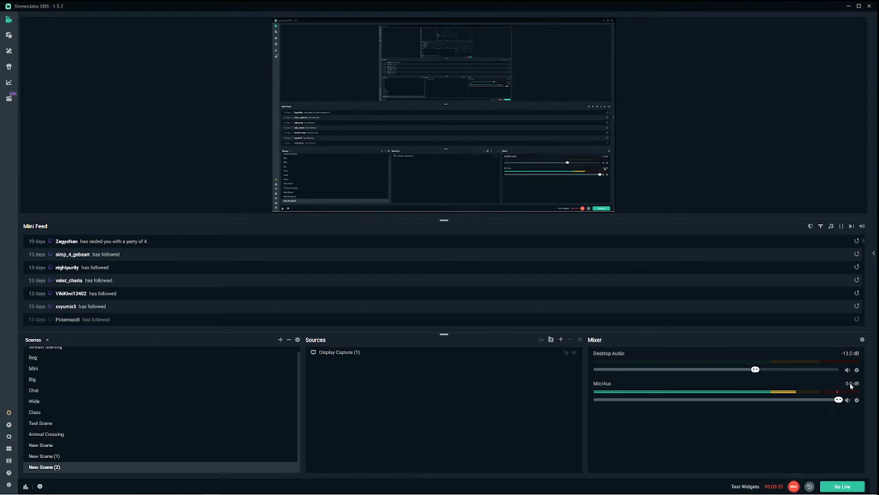
{"action": "mouse_move", "coordinate": [838, 400]}
{"action": "left_mouse_down"}
{"action": "mouse_move", "coordinate": [769, 401]}
{"action": "mouse_move", "coordinate": [840, 401]}
{"action": "left_mouse_up"}
{"action": "mouse_move", "coordinate": [755, 369]}
{"action": "left_mouse_down"}
{"action": "mouse_move", "coordinate": [873, 369]}
{"action": "mouse_move", "coordinate": [795, 370]}
{"action": "mouse_move", "coordinate": [746, 385]}
{"action": "mouse_move", "coordinate": [755, 385]}
{"action": "mouse_move", "coordinate": [748, 370]}
{"action": "mouse_move", "coordinate": [723, 373]}
{"action": "mouse_move", "coordinate": [777, 372]}
{"action": "mouse_move", "coordinate": [757, 383]}
{"action": "left_mouse_up"}
Start a Display Capture source, choosing to add a new source instead of reusing the existing one.
{"action": "left_click", "coordinate": [560, 340]}
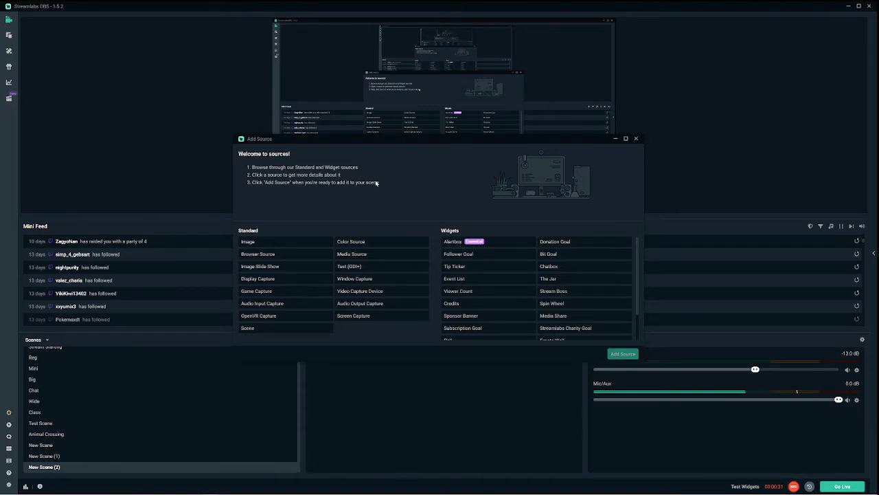
{"action": "left_click", "coordinate": [282, 278]}
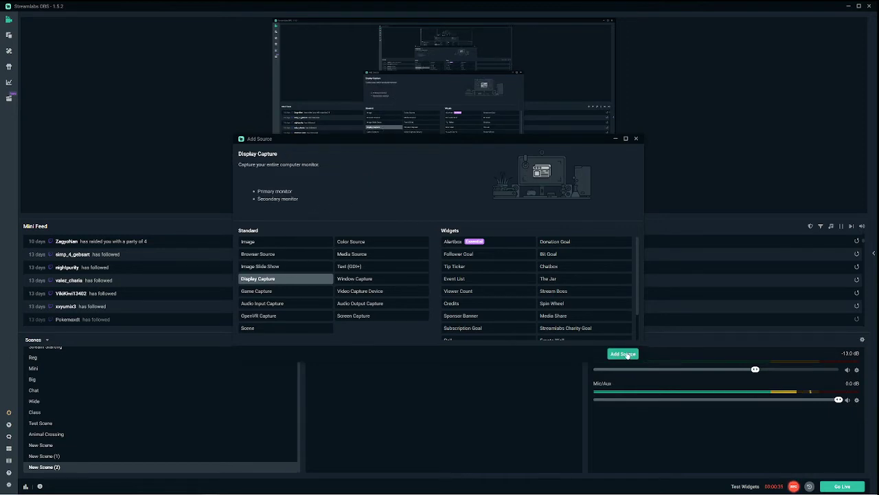
{"action": "left_click", "coordinate": [624, 355]}
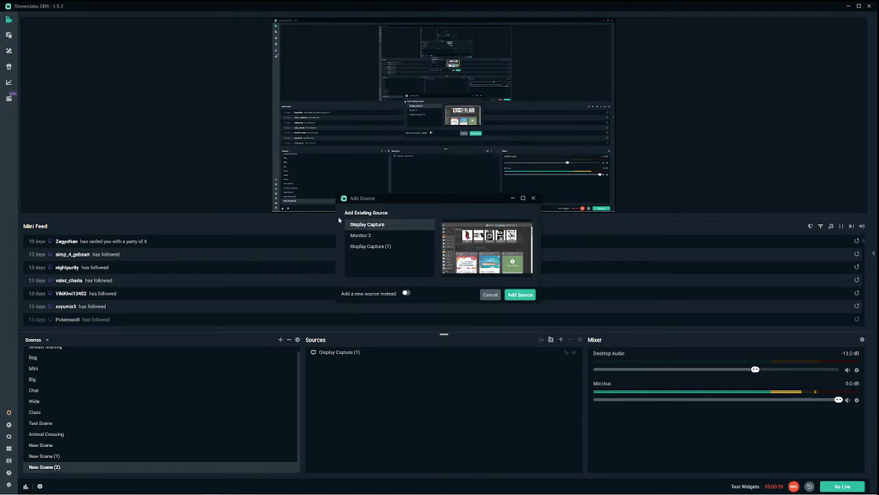
{"action": "left_click", "coordinate": [406, 293]}
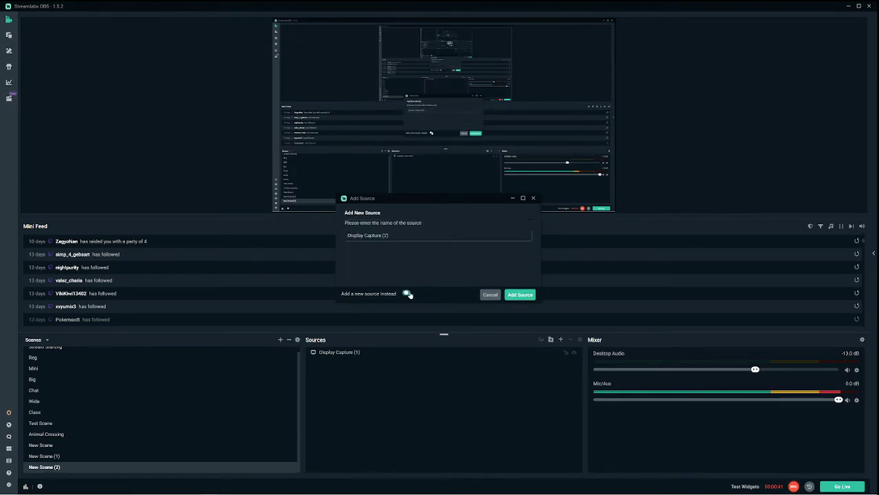
Create Display Capture (2), keeping Automatic capture method and Display 1.
{"action": "left_click", "coordinate": [520, 294]}
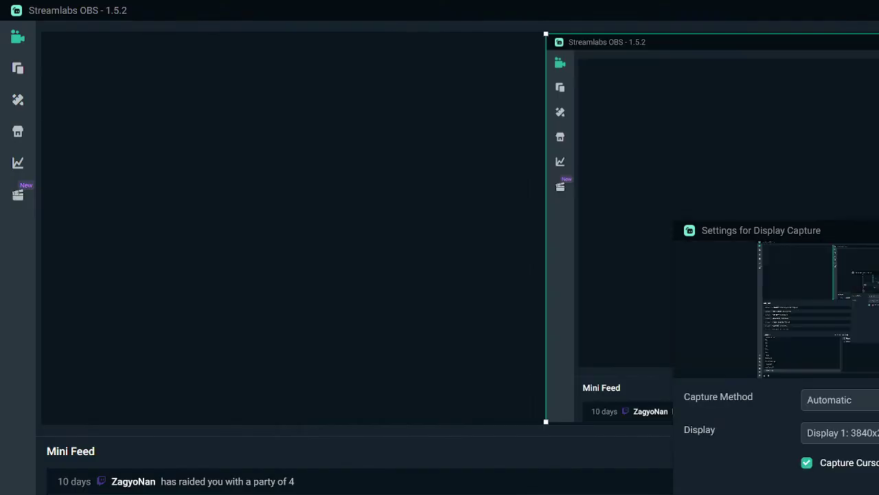
{"action": "left_click", "coordinate": [847, 397]}
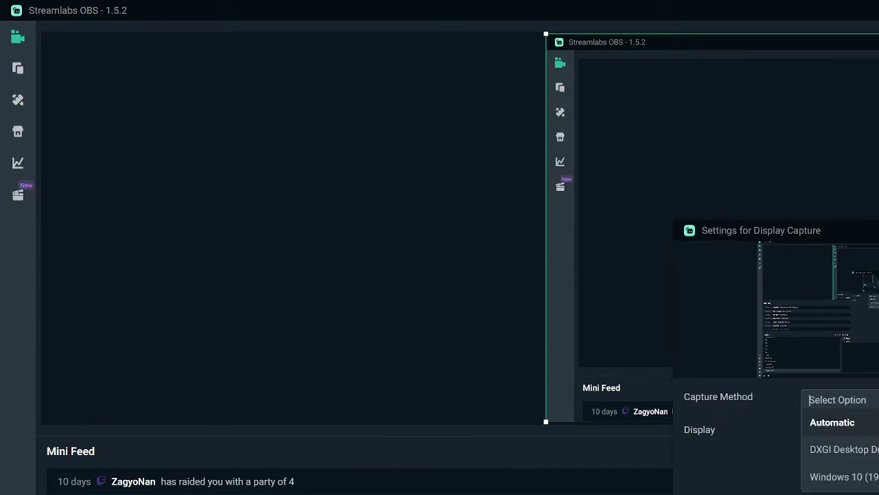
{"action": "left_click", "coordinate": [723, 431]}
{"action": "left_click", "coordinate": [817, 431]}
{"action": "left_click", "coordinate": [840, 376]}
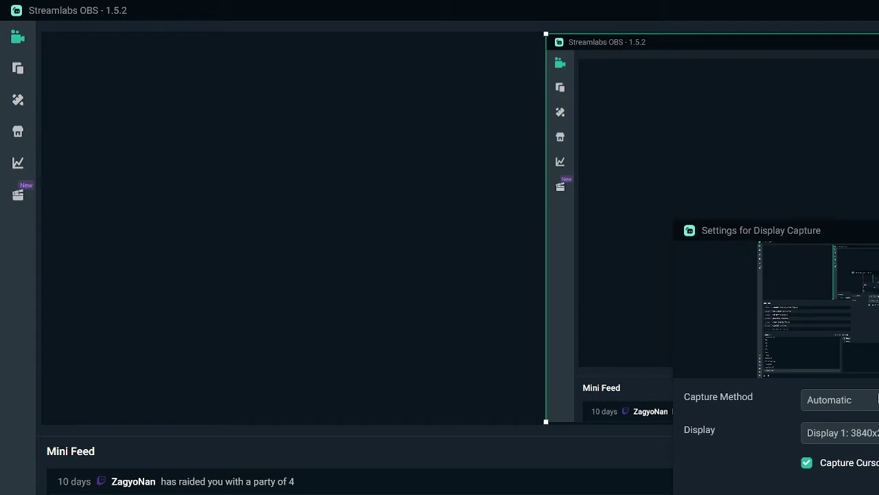
Move the capture settings window left and bring up the Display list showing Display 1 and Display 2.
{"action": "left_click", "coordinate": [849, 438]}
{"action": "left_click_drag", "start_coordinate": [851, 230], "coordinate": [680, 109]}
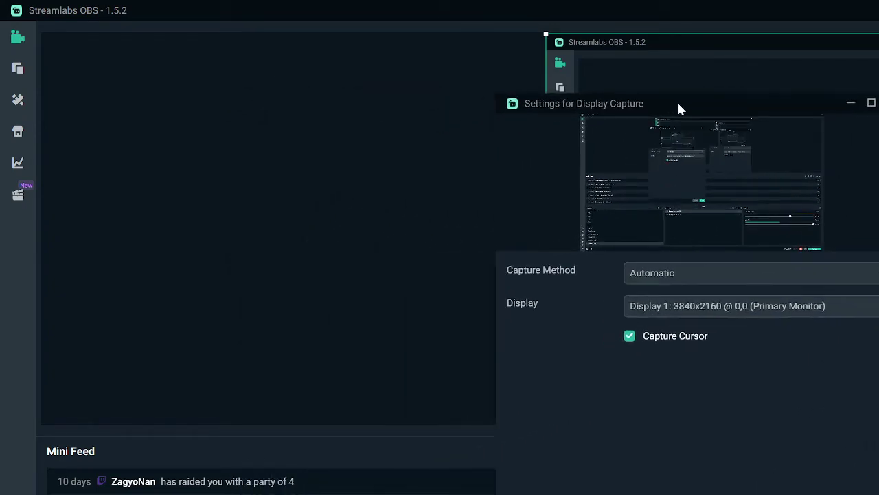
{"action": "left_click", "coordinate": [683, 305]}
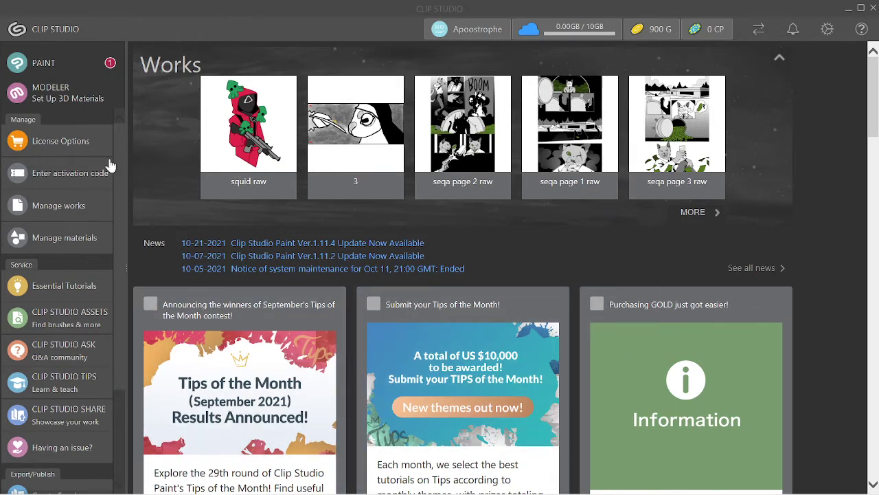
Return from Clip Studio to Streamlabs OBS with Alt+Tab and bring up the Add Source list.
{"action": "mouse_move", "coordinate": [823, 490]}
{"action": "key", "text": "alt+Tab"}
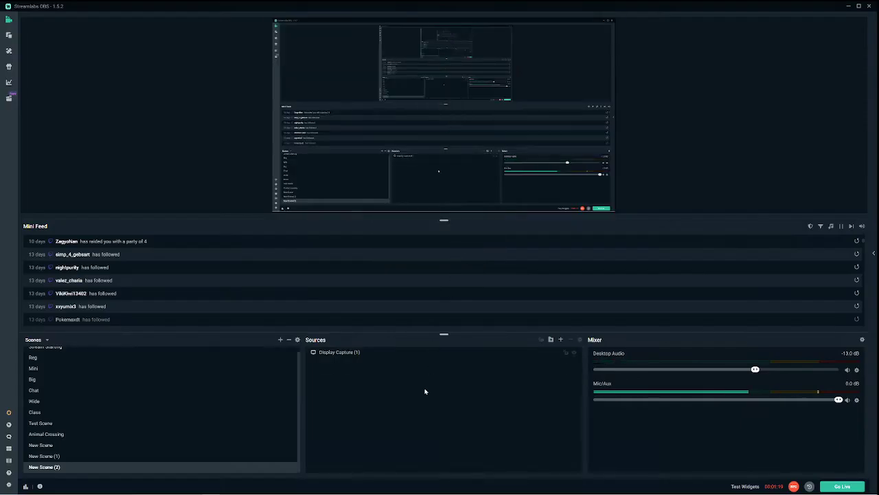
{"action": "left_click", "coordinate": [561, 339]}
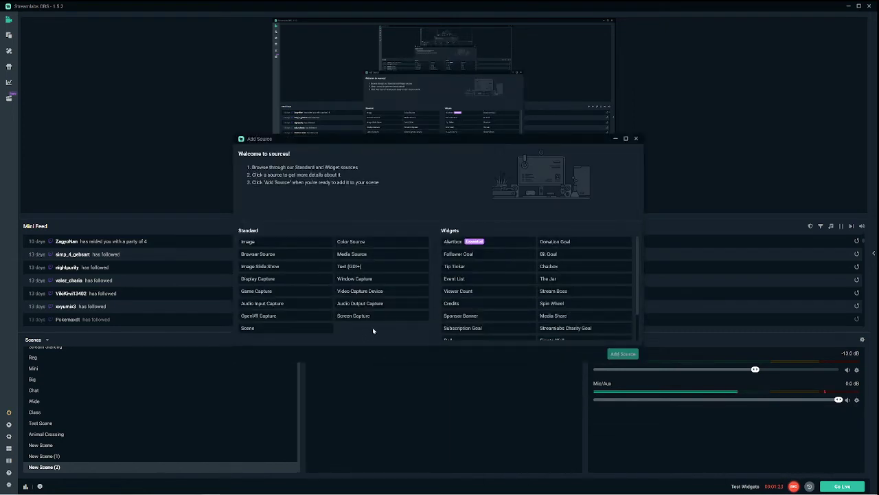
Choose Window Capture as the source type and create it as a new source named 'Window Capture'.
{"action": "left_click", "coordinate": [362, 282]}
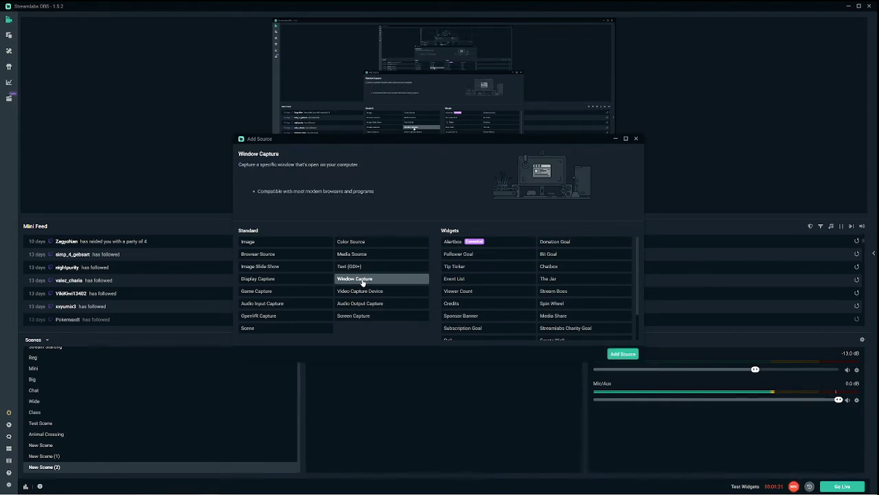
{"action": "left_click", "coordinate": [260, 292]}
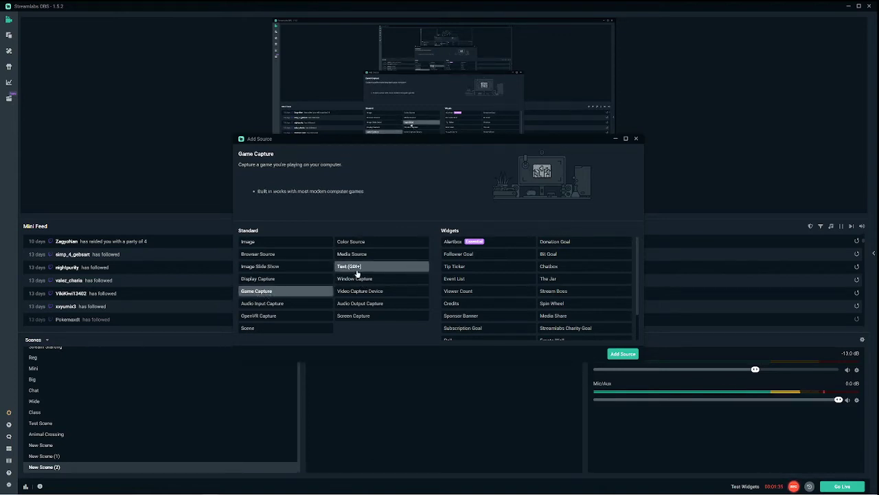
{"action": "left_click", "coordinate": [357, 279]}
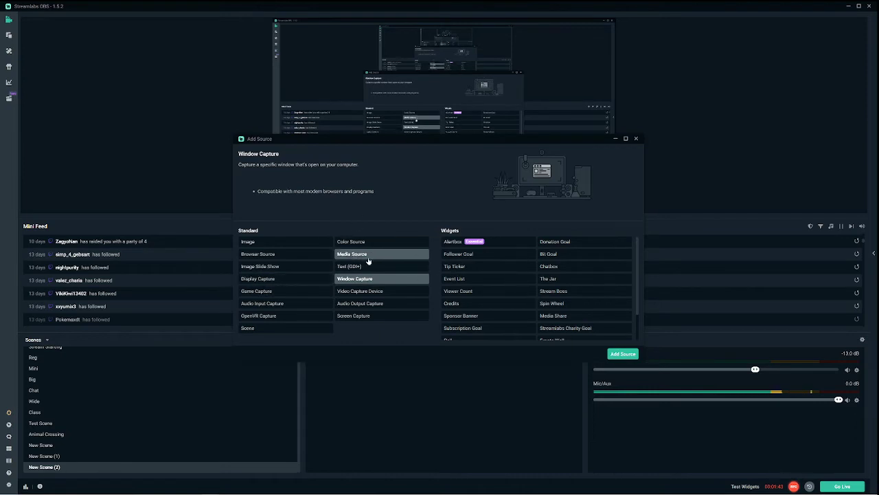
{"action": "left_click", "coordinate": [623, 353]}
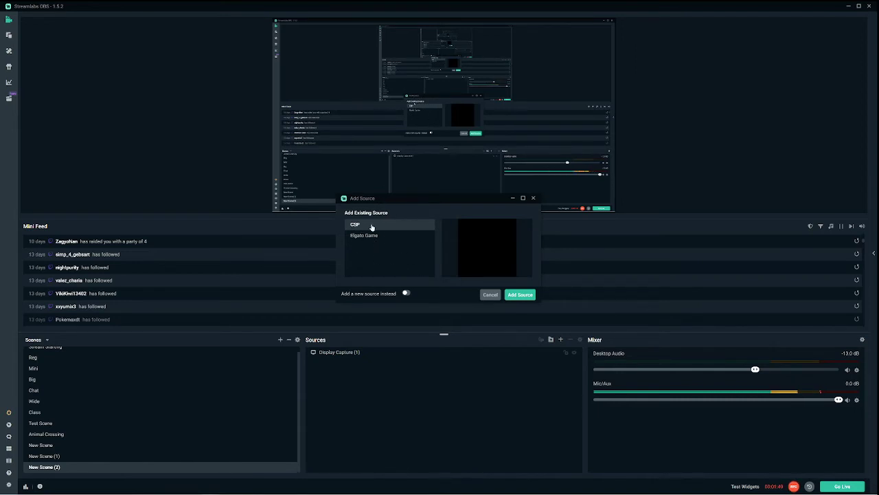
{"action": "left_click", "coordinate": [405, 293]}
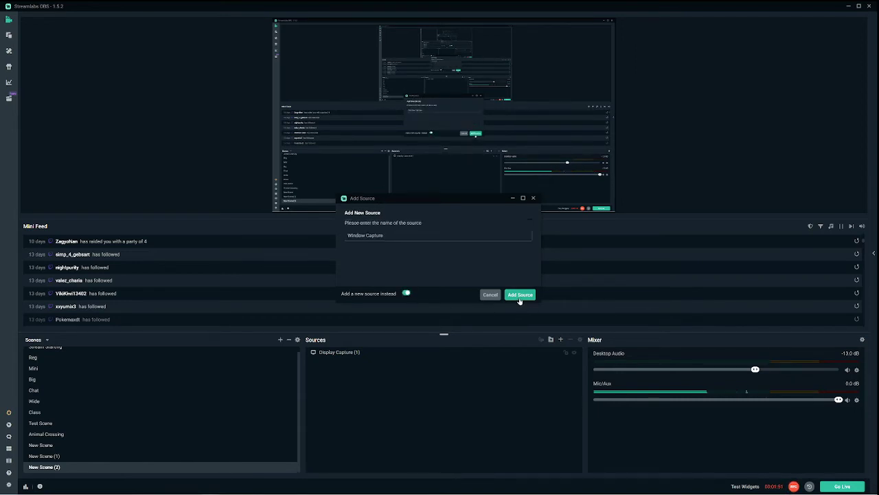
{"action": "left_click", "coordinate": [520, 296]}
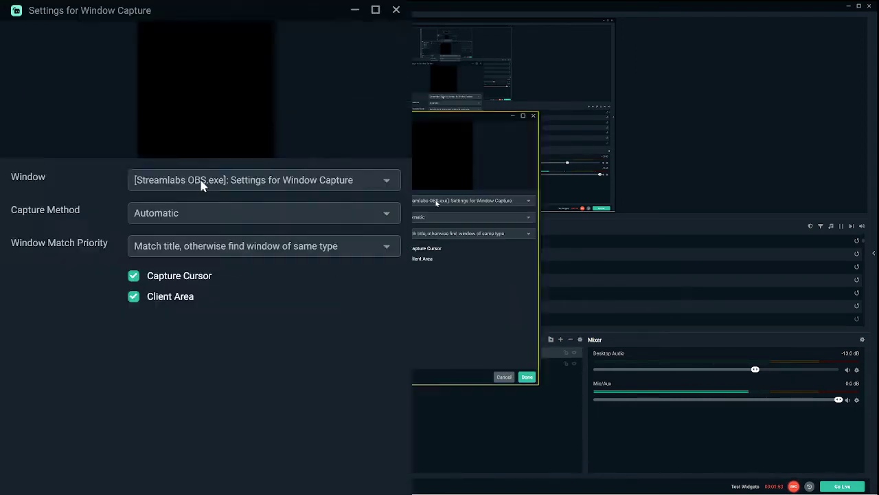
Browse the Window dropdown's list of capturable windows to find [CLIPStudio.exe]: CLIP STUDIO.
{"action": "left_click", "coordinate": [437, 200]}
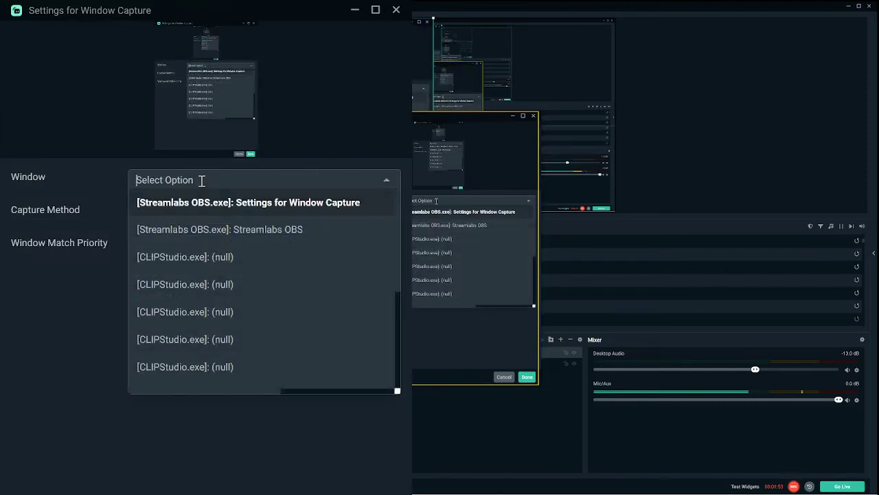
{"action": "scroll", "coordinate": [448, 253], "scroll_direction": "down", "scroll_amount": 3}
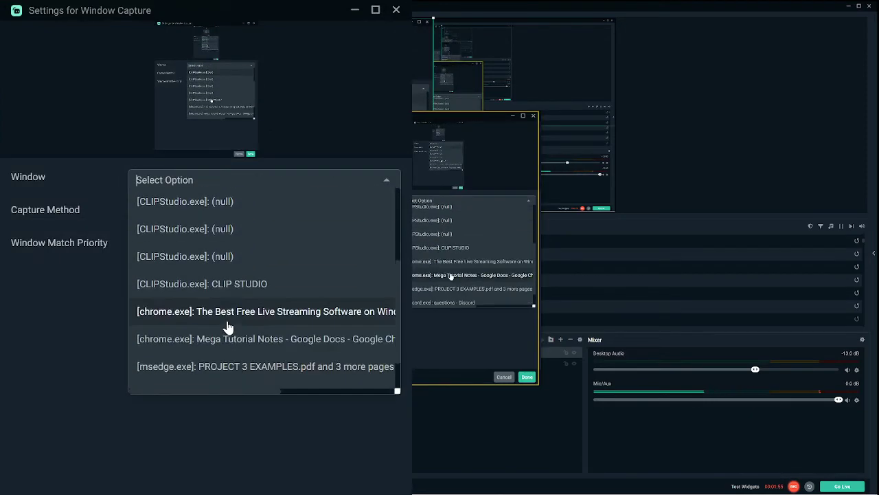
{"action": "scroll", "coordinate": [454, 241], "scroll_direction": "up", "scroll_amount": 3}
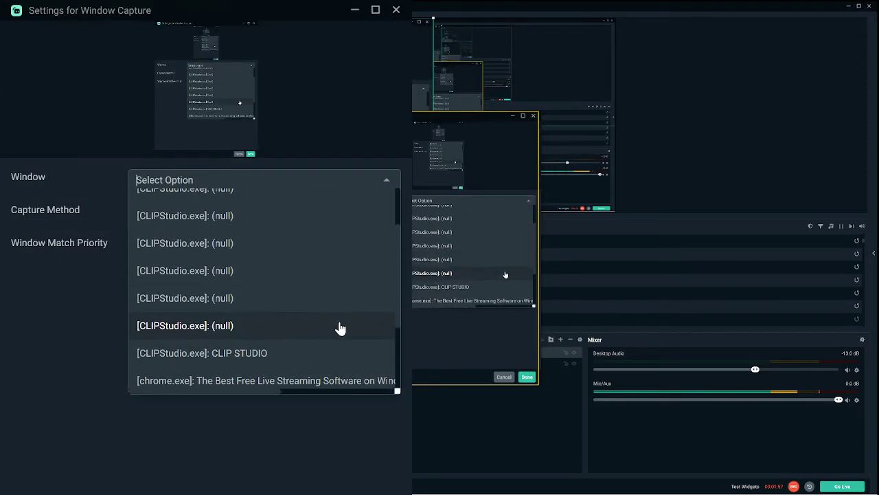
{"action": "scroll", "coordinate": [440, 257], "scroll_direction": "down", "scroll_amount": 3}
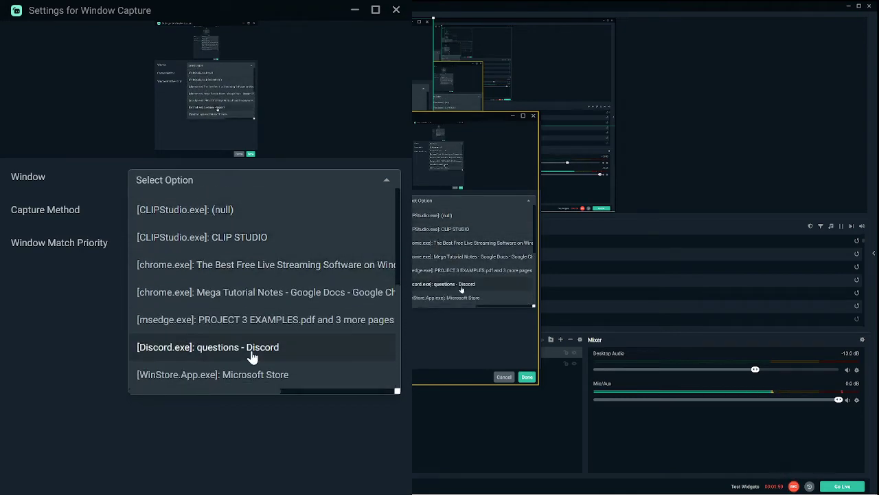
{"action": "scroll", "coordinate": [218, 278], "scroll_direction": "up", "scroll_amount": 2}
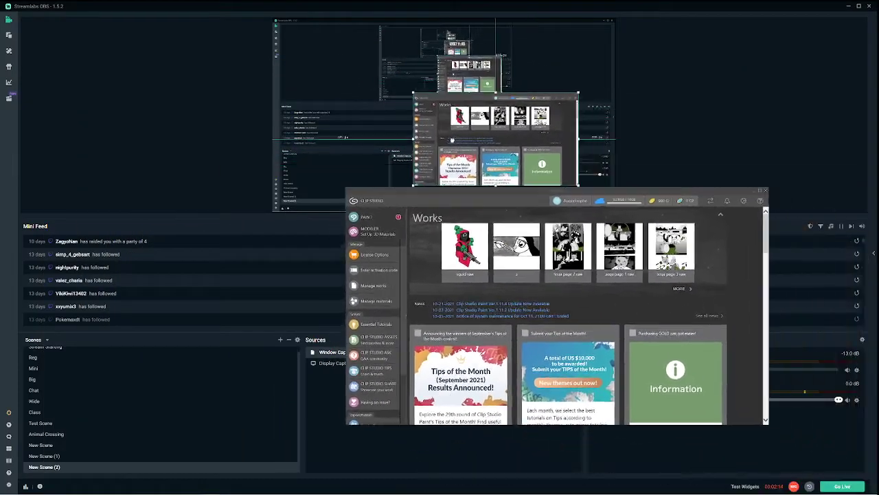
Enlarge the Clip Studio window capture, shift it left and down in the preview, and reopen its settings.
{"action": "left_click_drag", "start_coordinate": [352, 191], "coordinate": [353, 238]}
{"action": "left_click", "coordinate": [405, 110]}
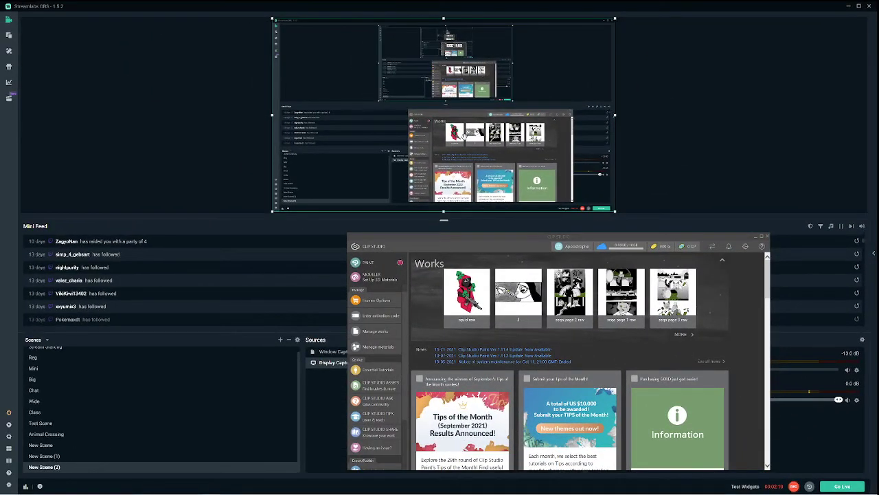
{"action": "left_click", "coordinate": [411, 114]}
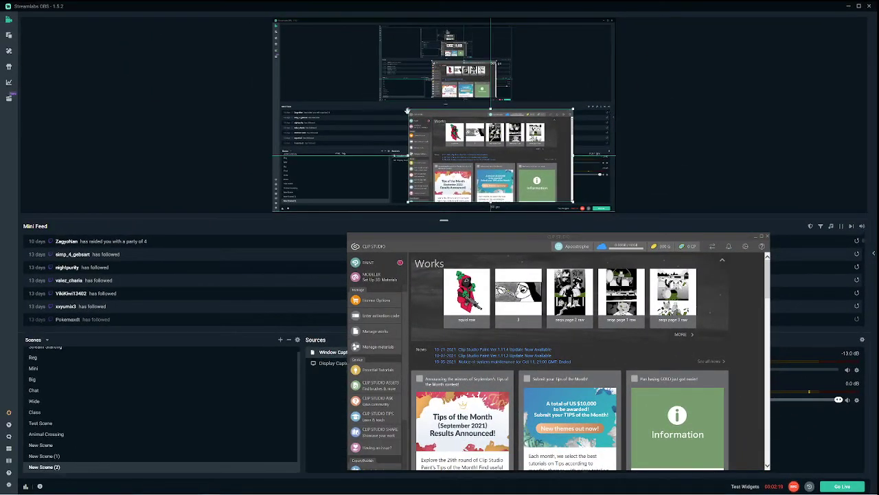
{"action": "left_click_drag", "start_coordinate": [408, 110], "coordinate": [386, 125]}
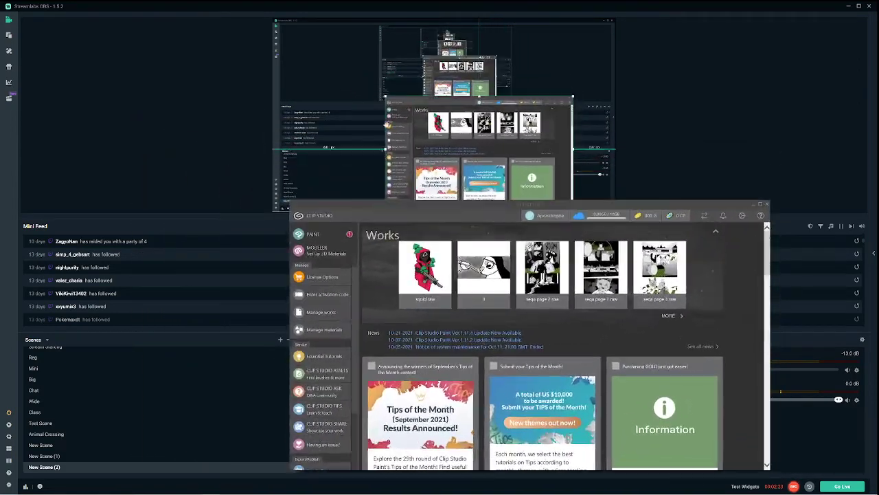
{"action": "left_click_drag", "start_coordinate": [461, 139], "coordinate": [436, 144]}
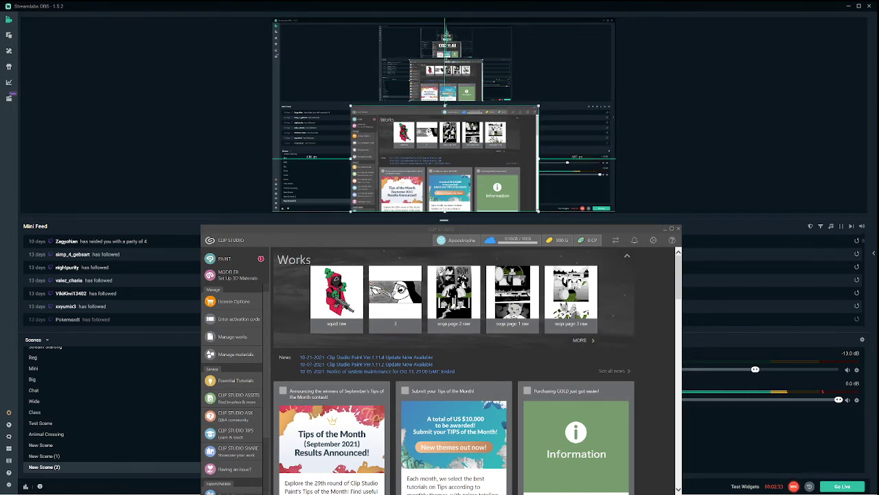
{"action": "double_click", "coordinate": [445, 206]}
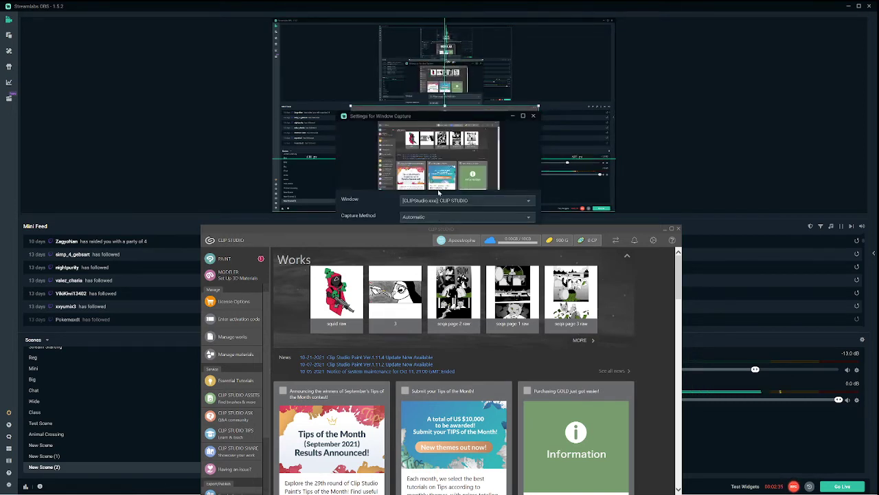
Keep the Window Capture's Capture Method on Automatic and confirm the settings.
{"action": "left_click", "coordinate": [417, 217]}
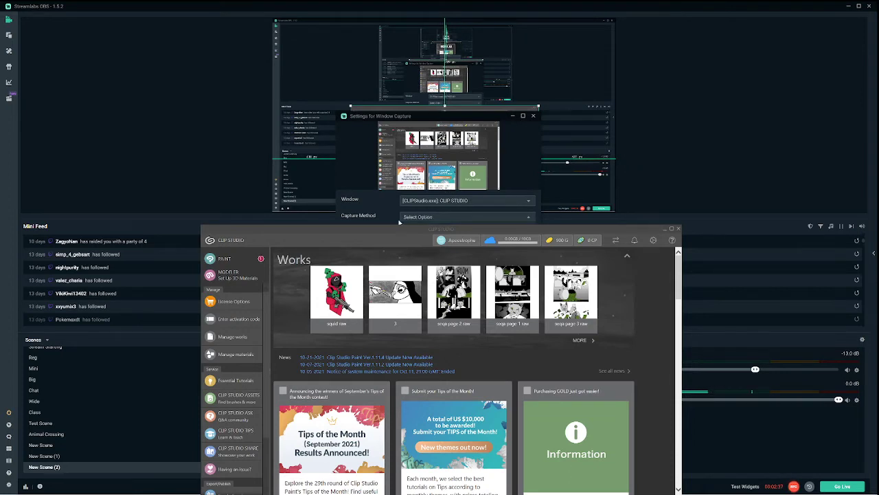
{"action": "key", "text": "Return"}
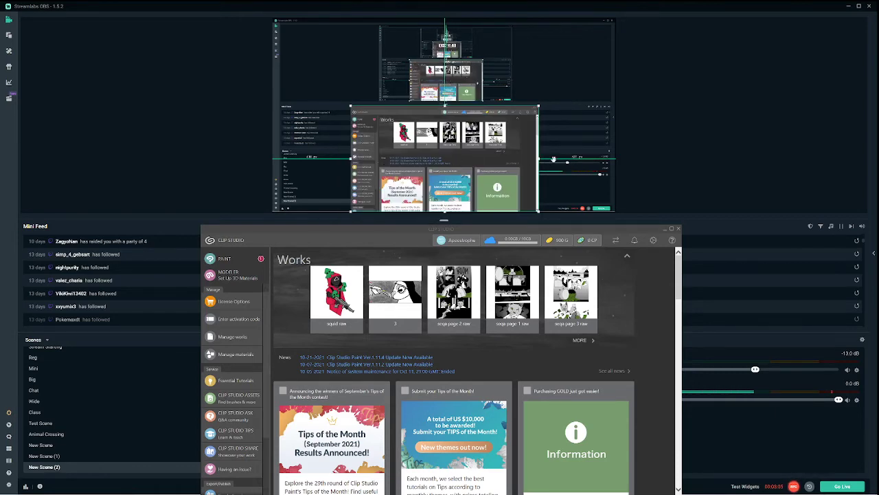
Move the Clip Studio window out of the way, deselect the sources, and bring up the Add Source list.
{"action": "left_click_drag", "start_coordinate": [412, 229], "coordinate": [212, 5]}
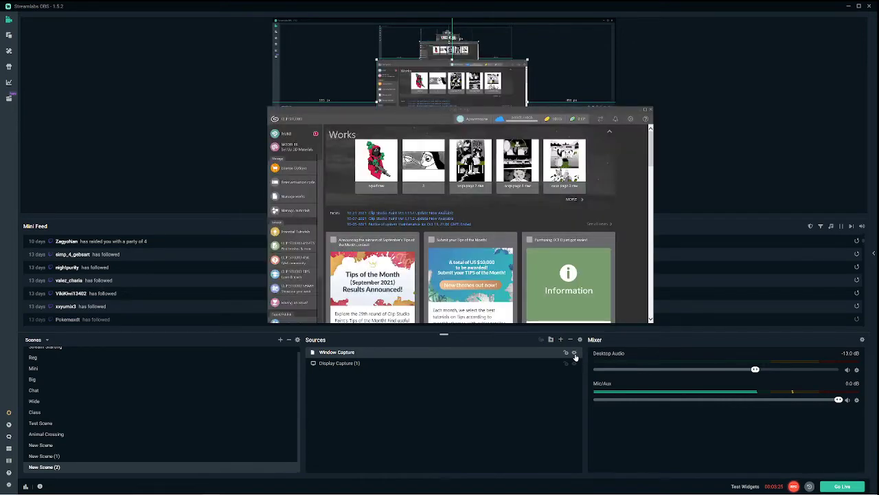
{"action": "left_click", "coordinate": [340, 363]}
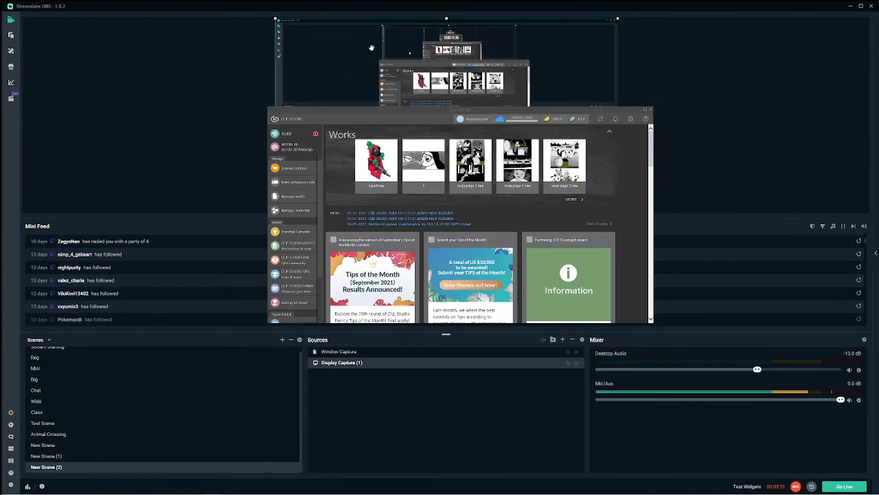
{"action": "left_click", "coordinate": [567, 354]}
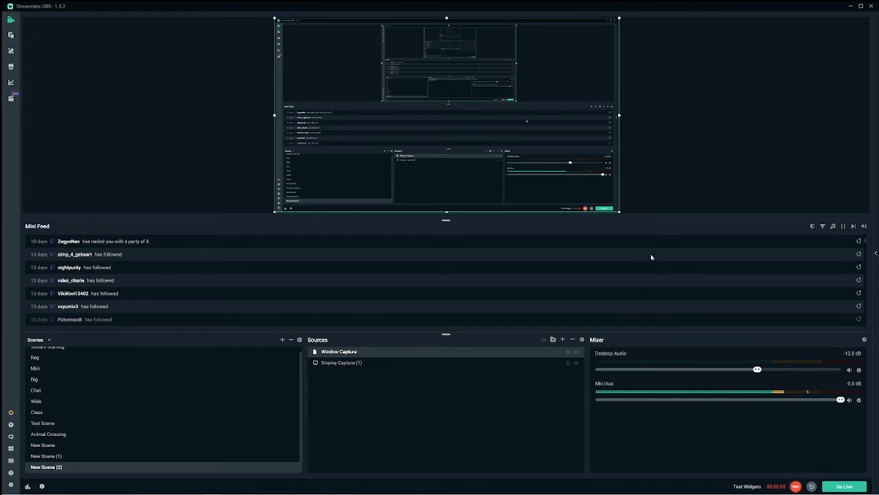
{"action": "left_click", "coordinate": [663, 149]}
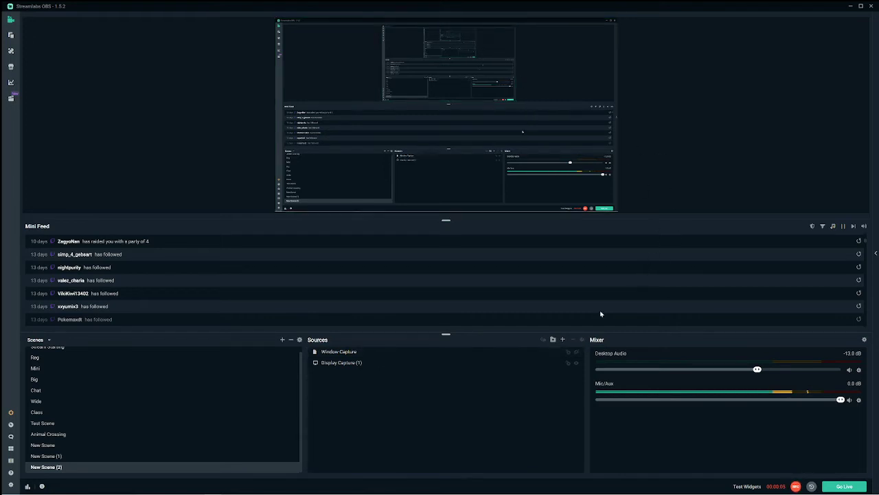
{"action": "left_click", "coordinate": [563, 339]}
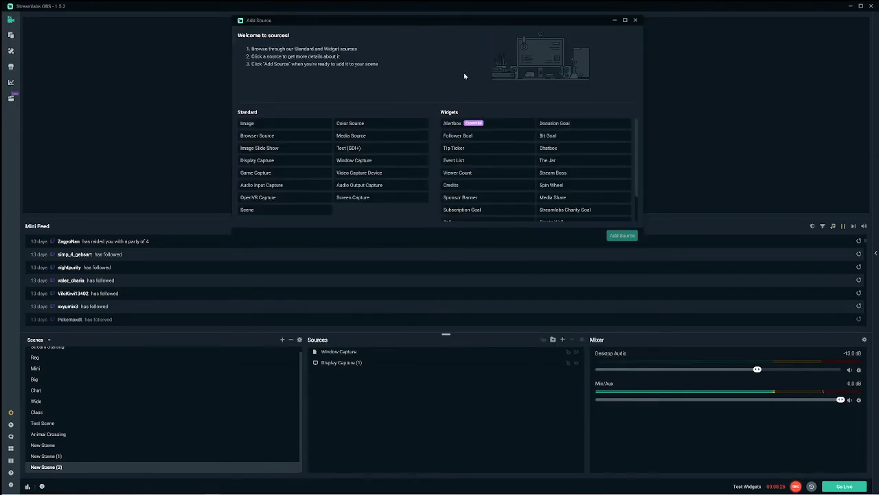
Pick the Alertbox widget and add it, prompting reuse of the existing Alertbox.
{"action": "left_click", "coordinate": [472, 125]}
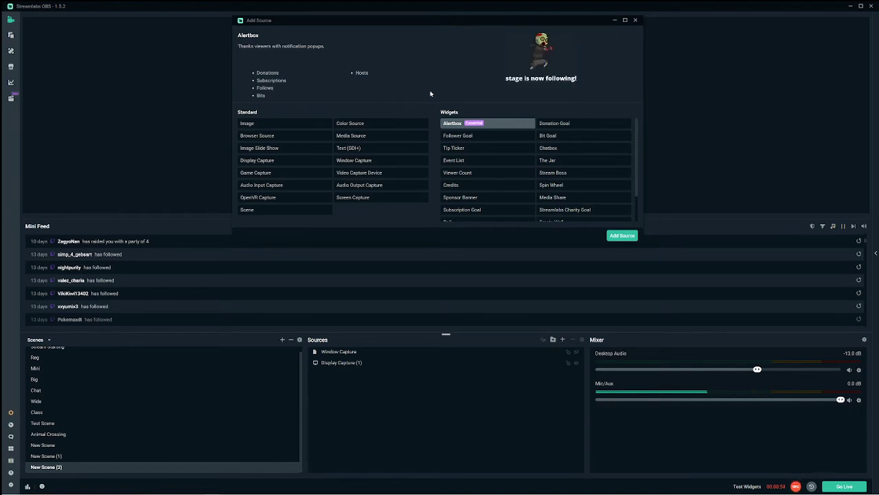
{"action": "left_click", "coordinate": [626, 235]}
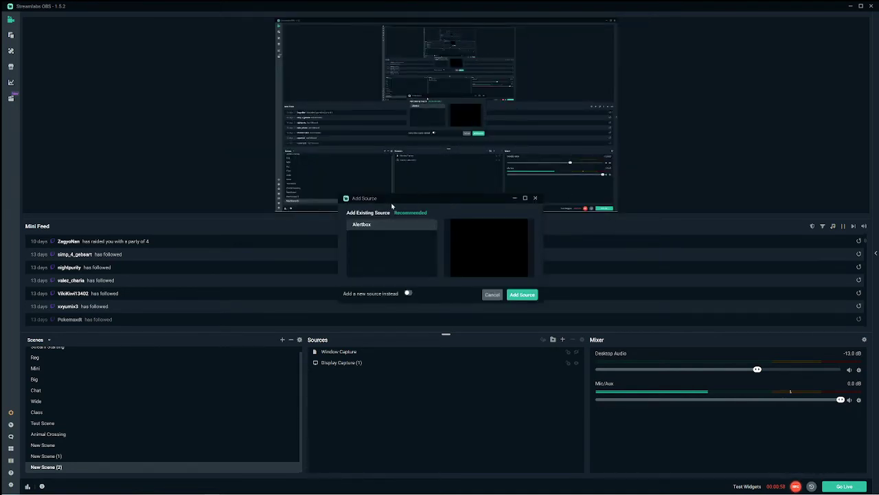
Add the existing Alertbox to New Scene (2) and drag it lower in the preview.
{"action": "left_click_drag", "start_coordinate": [377, 199], "coordinate": [387, 168]}
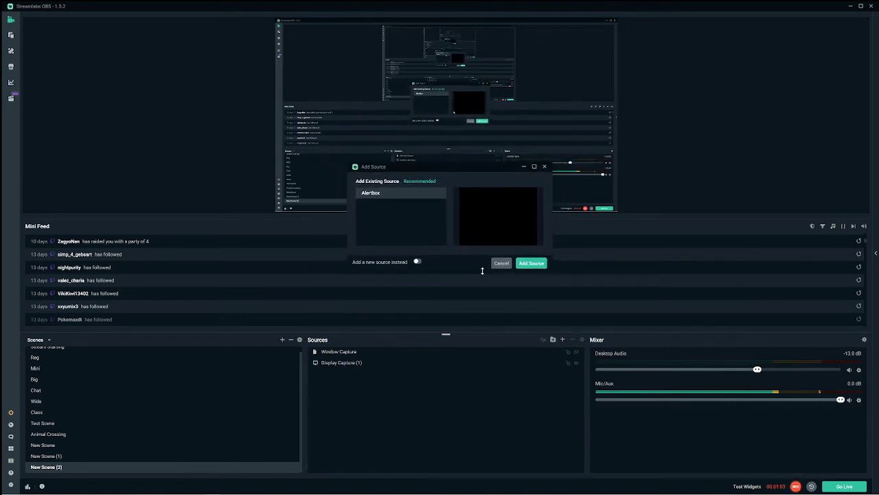
{"action": "left_click", "coordinate": [531, 263]}
{"action": "left_click_drag", "start_coordinate": [420, 123], "coordinate": [440, 127]}
Shift the Alertbox up and right in the preview, then reopen its settings docked on the right.
{"action": "double_click", "coordinate": [326, 351]}
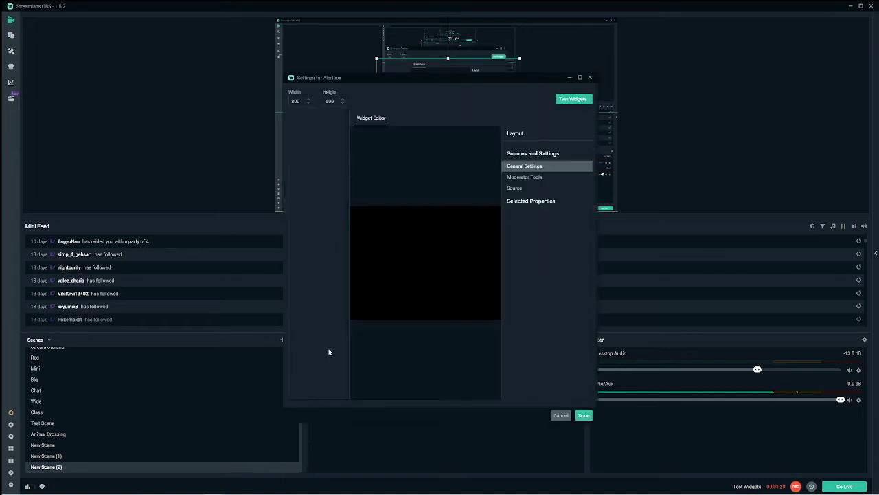
{"action": "left_click", "coordinate": [589, 77]}
{"action": "left_click_drag", "start_coordinate": [416, 93], "coordinate": [458, 72]}
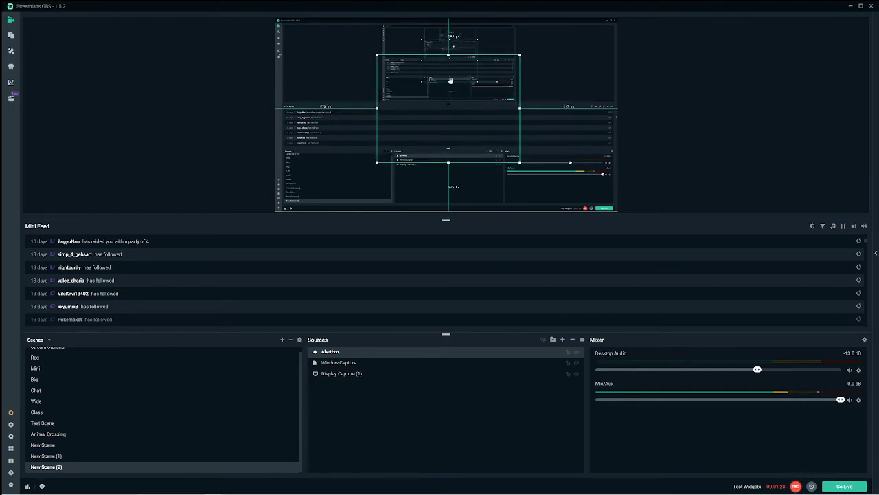
{"action": "double_click", "coordinate": [342, 354]}
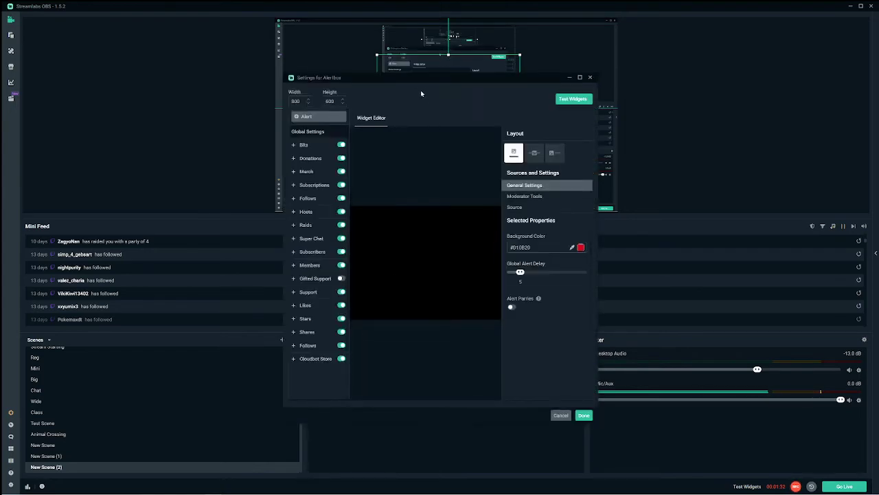
{"action": "left_click_drag", "start_coordinate": [400, 82], "coordinate": [641, 53]}
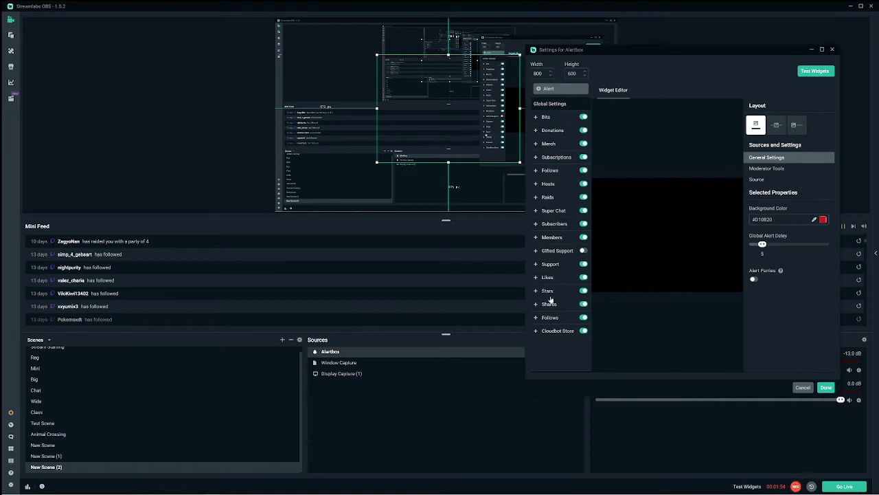
Check the Members alert section, then browse the Moderator Tools and Source options.
{"action": "left_click", "coordinate": [584, 240]}
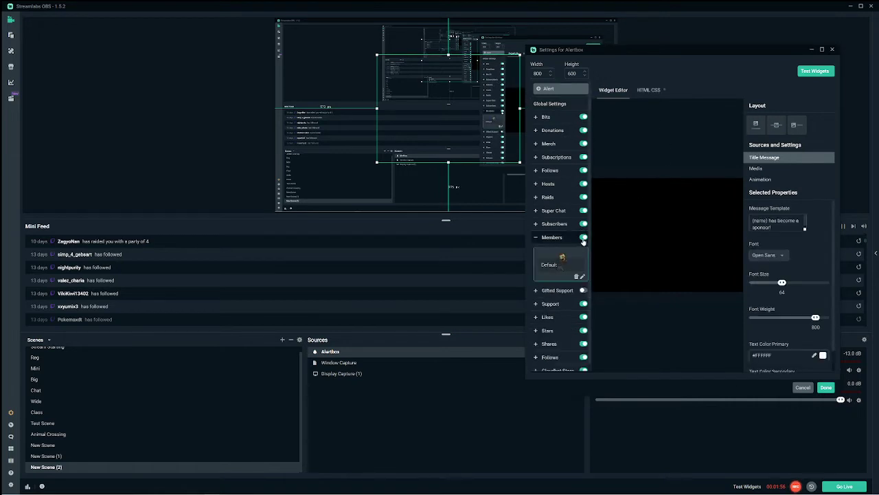
{"action": "left_click", "coordinate": [584, 241]}
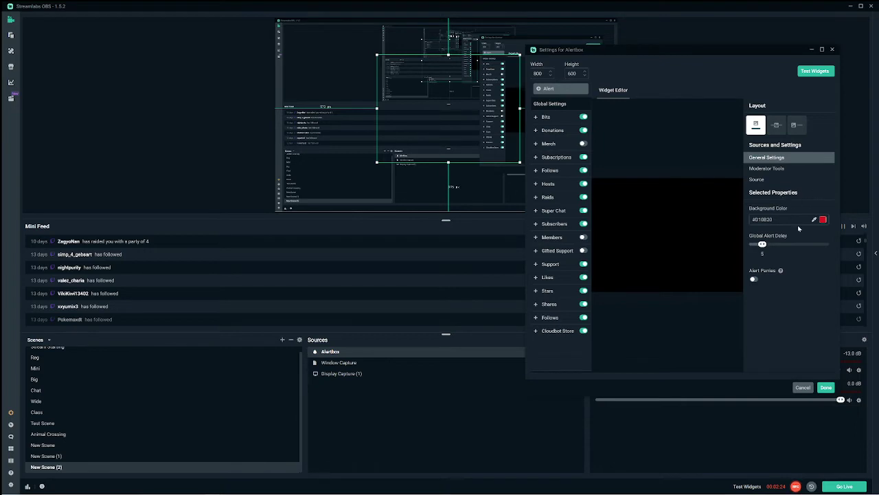
{"action": "left_click", "coordinate": [767, 169]}
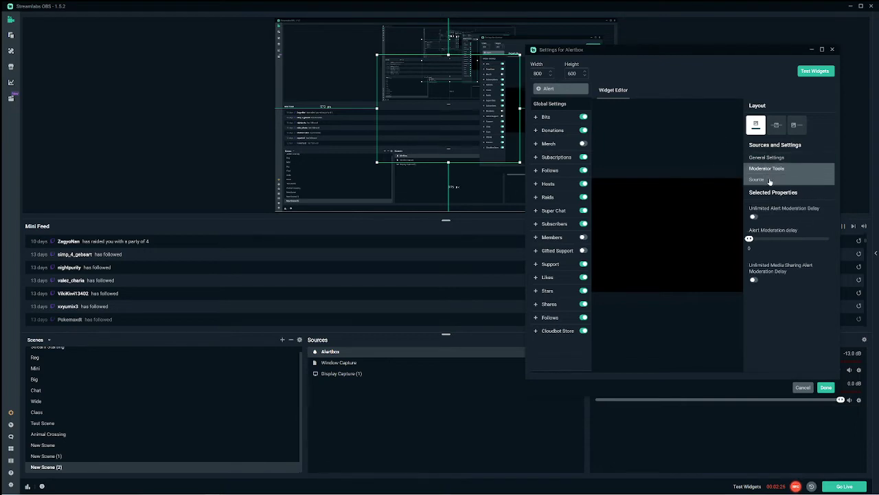
{"action": "left_click", "coordinate": [783, 179]}
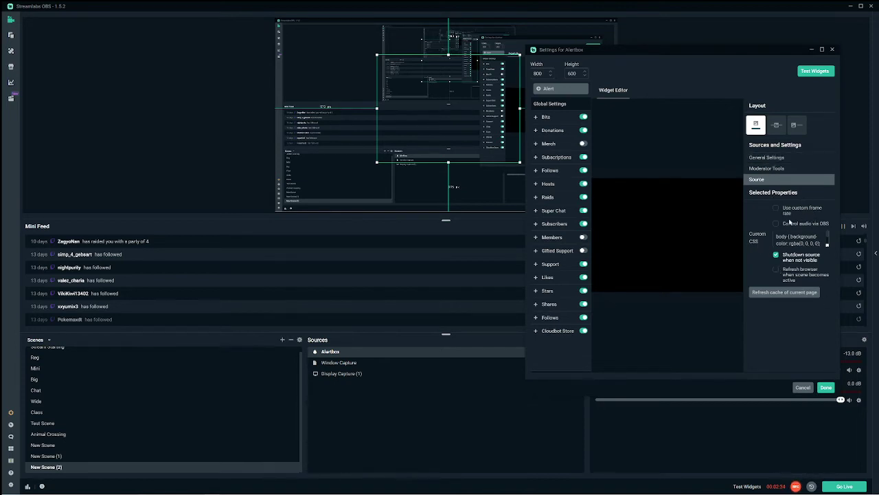
{"action": "left_click", "coordinate": [759, 158]}
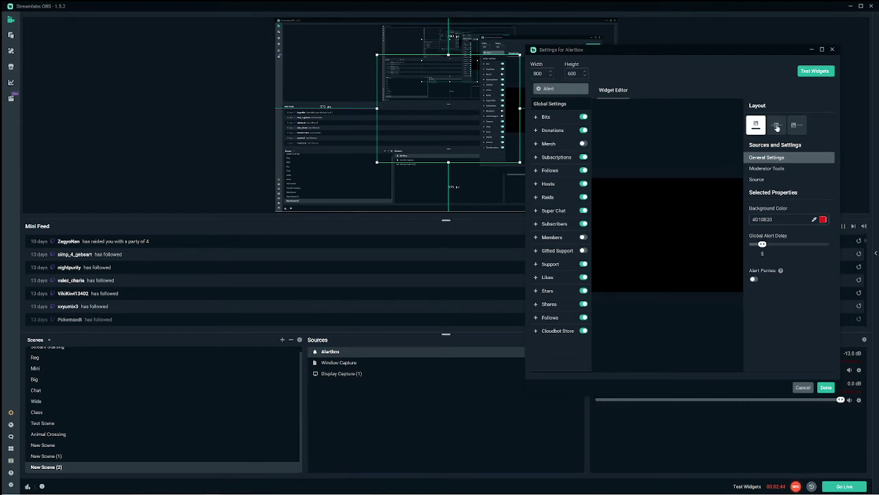
Try the second and third alert layouts, then keep the first layout.
{"action": "left_click", "coordinate": [776, 126]}
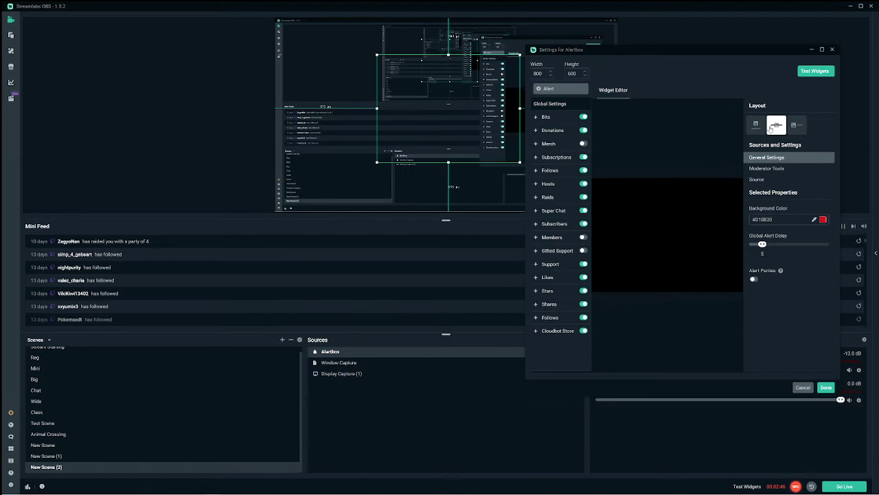
{"action": "left_click", "coordinate": [798, 126]}
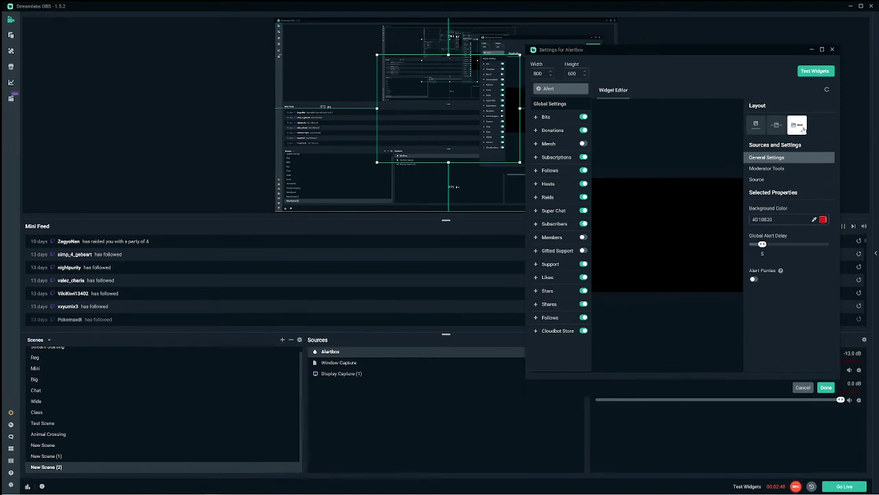
{"action": "left_click", "coordinate": [757, 128]}
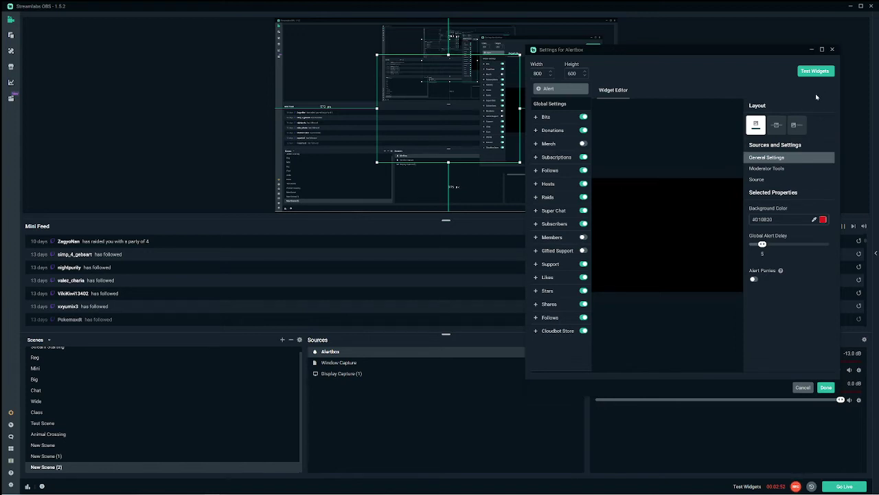
Play test Follow, Subscription and Bits alerts from the Test Widgets menu.
{"action": "left_click", "coordinate": [824, 73]}
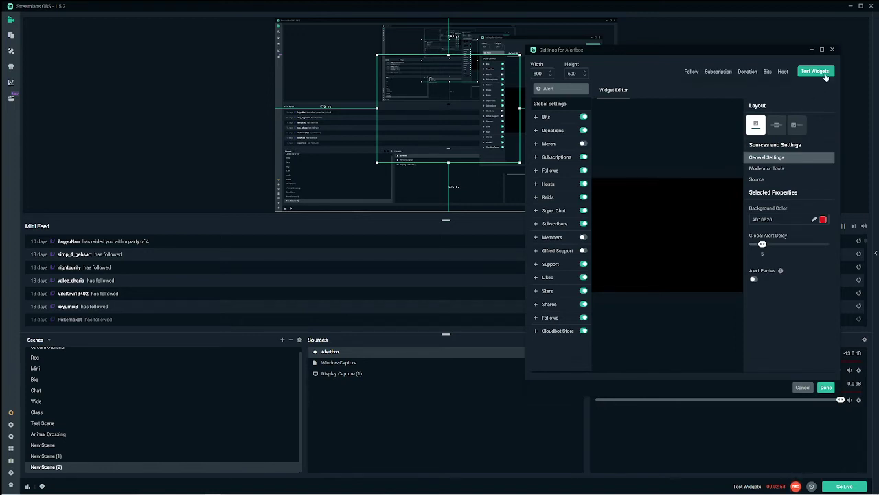
{"action": "left_click", "coordinate": [692, 72]}
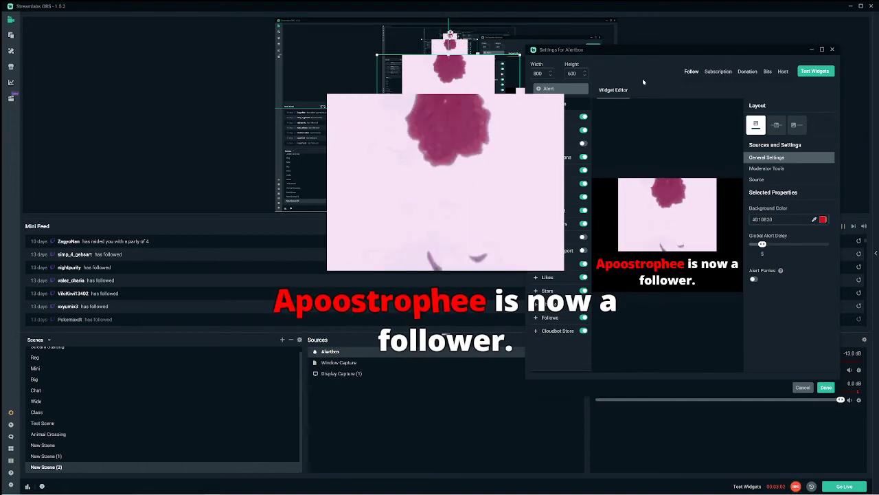
{"action": "left_click_drag", "start_coordinate": [627, 54], "coordinate": [624, 58]}
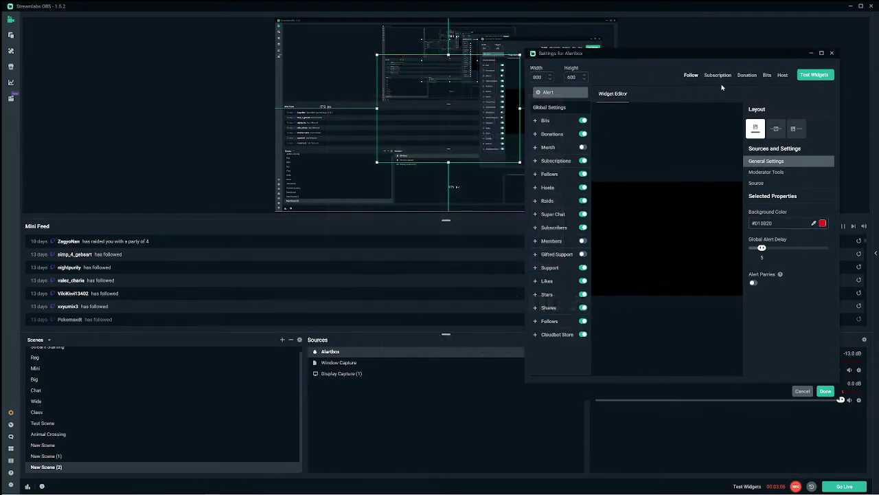
{"action": "left_click", "coordinate": [717, 75]}
{"action": "left_click", "coordinate": [767, 76]}
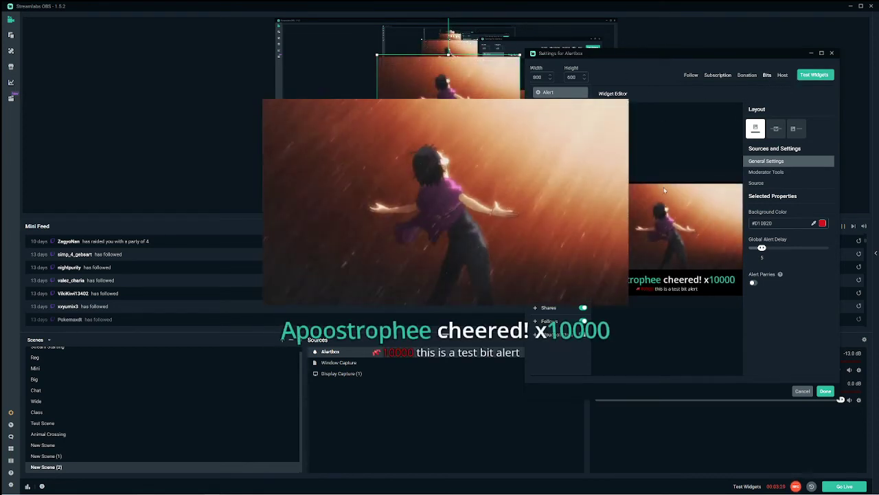
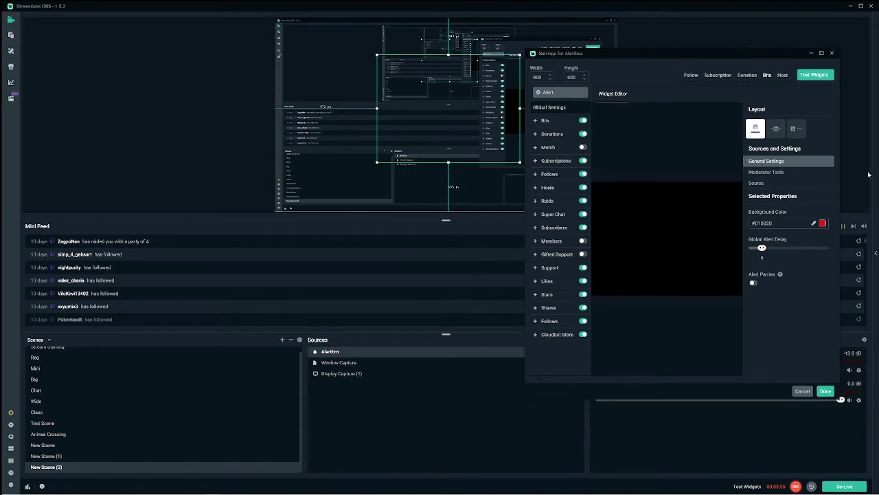
Close the Alertbox settings, add a new Chatbox widget source, and drag it to the upper right.
{"action": "left_click", "coordinate": [832, 53]}
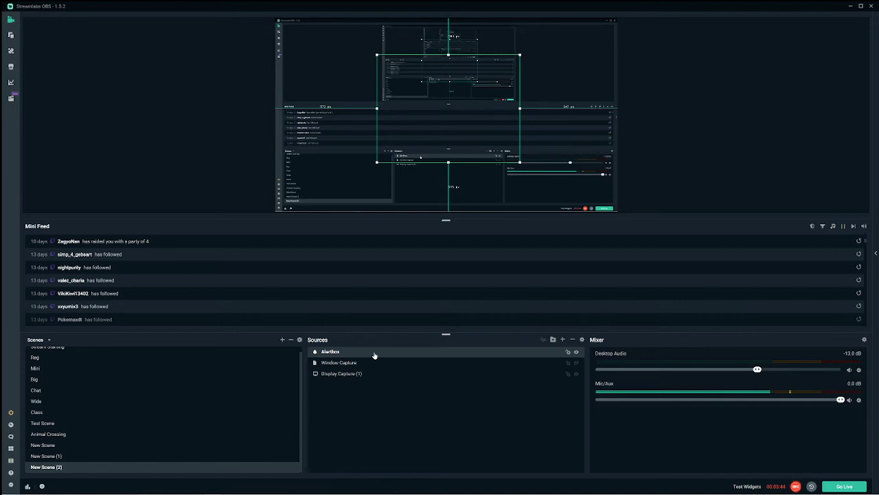
{"action": "left_click", "coordinate": [562, 340]}
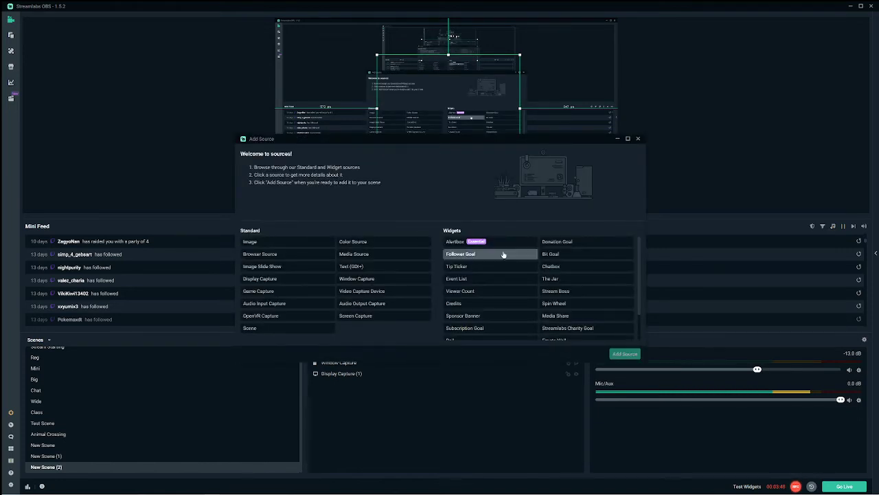
{"action": "left_click", "coordinate": [564, 267]}
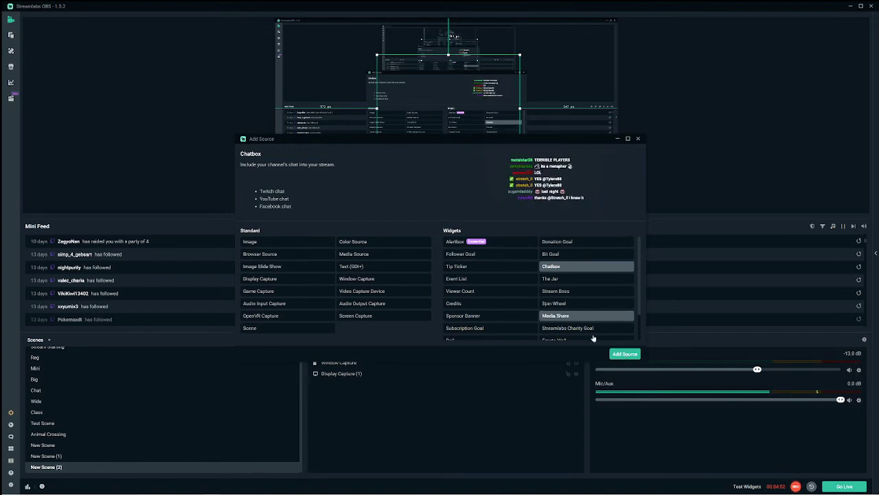
{"action": "left_click", "coordinate": [625, 354]}
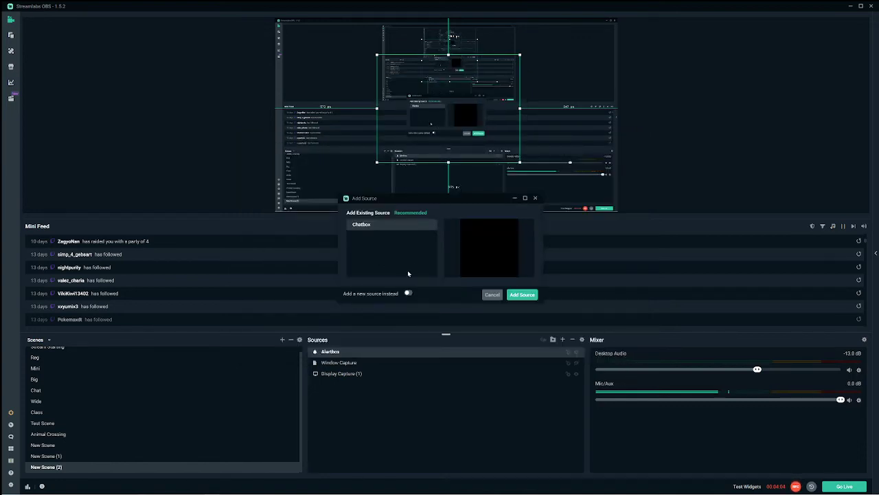
{"action": "left_click", "coordinate": [522, 294]}
{"action": "left_click_drag", "start_coordinate": [342, 70], "coordinate": [575, 77]}
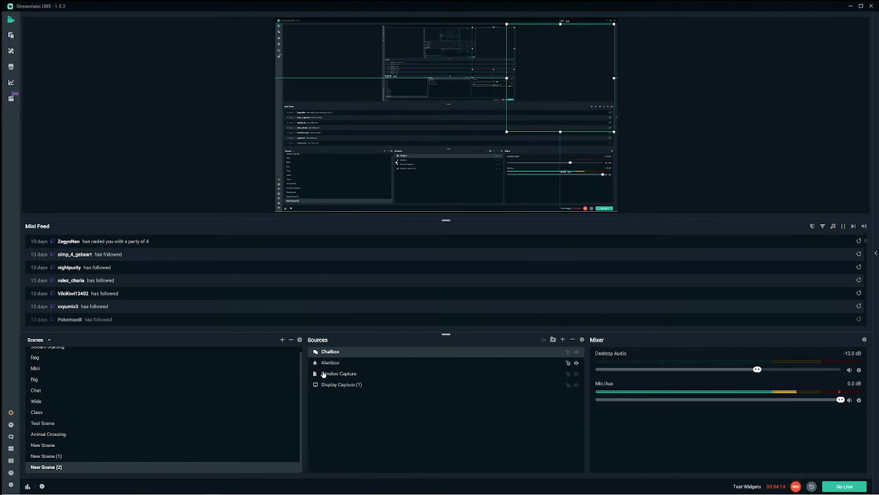
Set the Chatbox background colour to dark red #830F1D.
{"action": "double_click", "coordinate": [336, 352]}
{"action": "left_click_drag", "start_coordinate": [376, 79], "coordinate": [510, 37]}
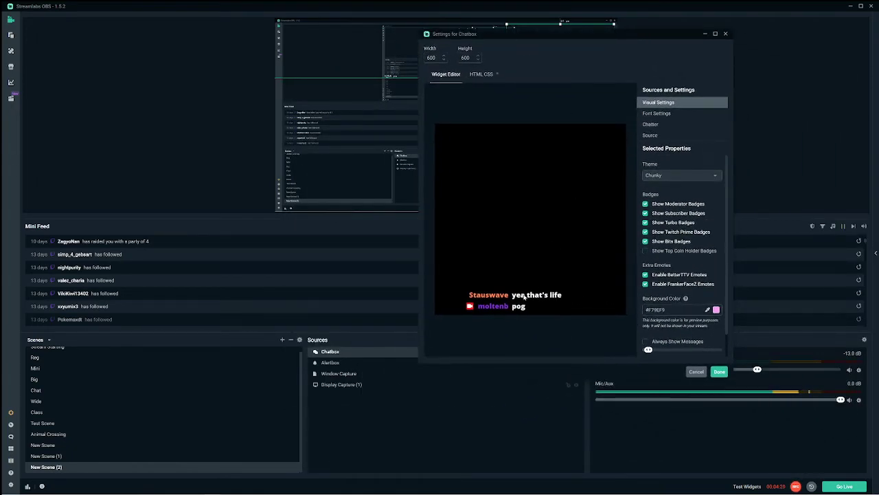
{"action": "left_click", "coordinate": [717, 309]}
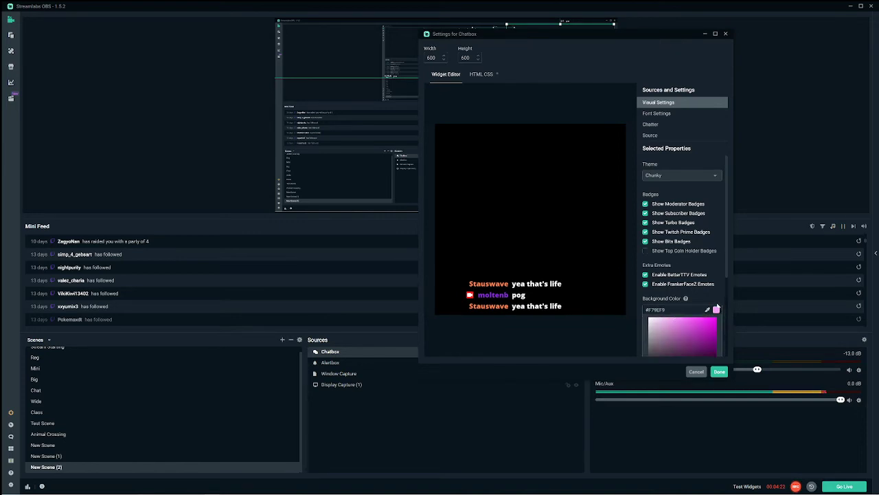
{"action": "scroll", "coordinate": [708, 302], "scroll_direction": "down", "scroll_amount": 2}
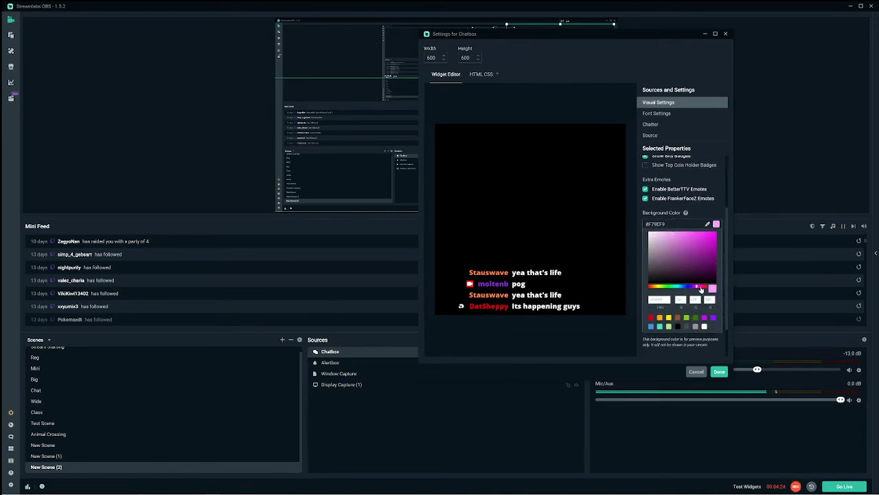
{"action": "left_click_drag", "start_coordinate": [701, 289], "coordinate": [708, 287]}
{"action": "left_click", "coordinate": [710, 255]}
{"action": "left_click_drag", "start_coordinate": [710, 255], "coordinate": [711, 247]}
Toggle FrankerFaceZ emotes off and back on, leaving them enabled.
{"action": "left_click", "coordinate": [719, 197]}
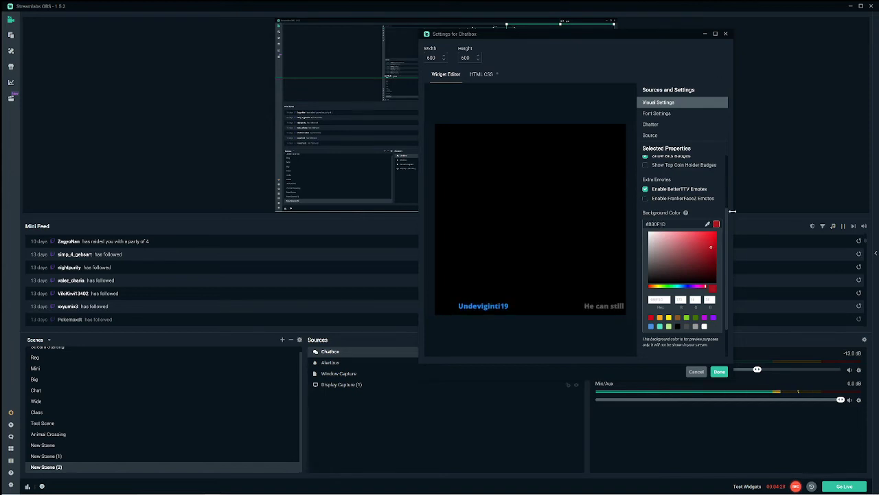
{"action": "left_click", "coordinate": [694, 199]}
{"action": "scroll", "coordinate": [727, 227], "scroll_direction": "down", "scroll_amount": 2}
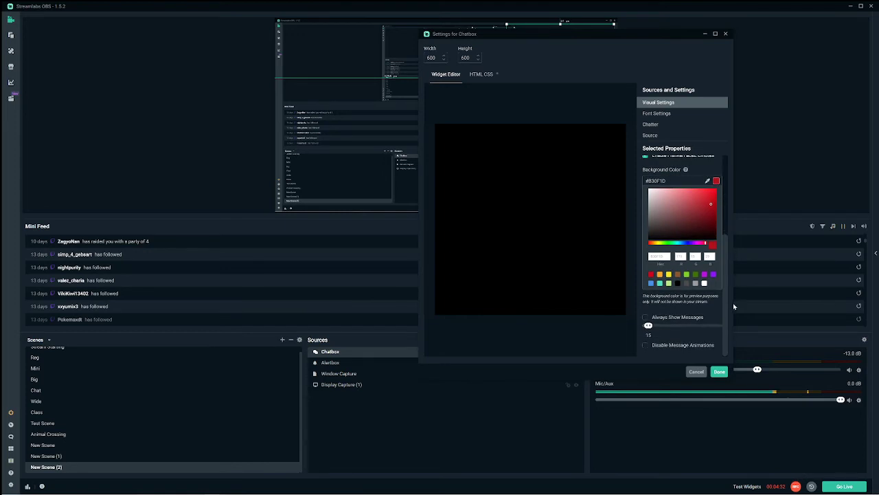
{"action": "scroll", "coordinate": [719, 283], "scroll_direction": "up", "scroll_amount": 3}
{"action": "scroll", "coordinate": [717, 289], "scroll_direction": "down", "scroll_amount": 3}
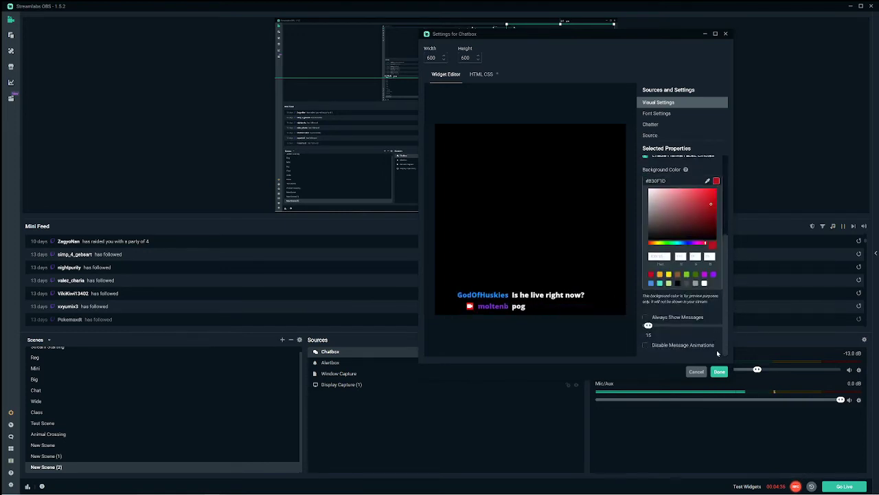
{"action": "scroll", "coordinate": [723, 353], "scroll_direction": "up", "scroll_amount": 5}
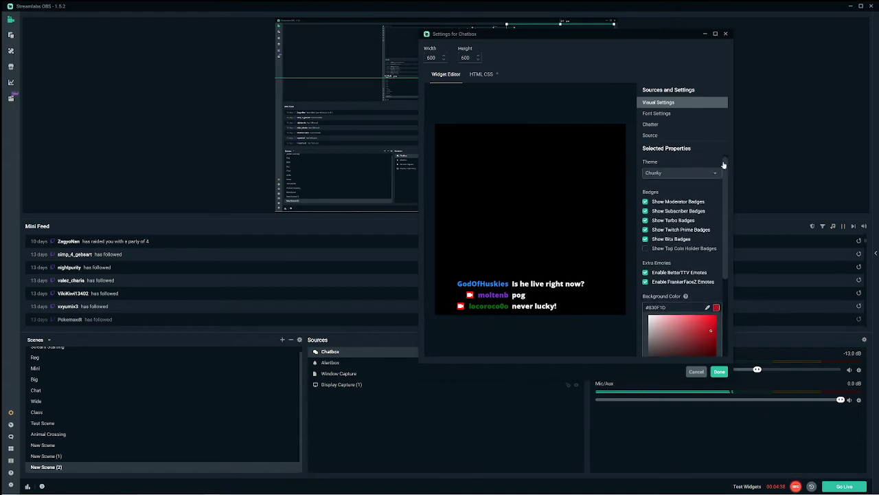
Browse the Chatbox font, chatter filtering and source option sections, returning to visual settings.
{"action": "left_click", "coordinate": [661, 114]}
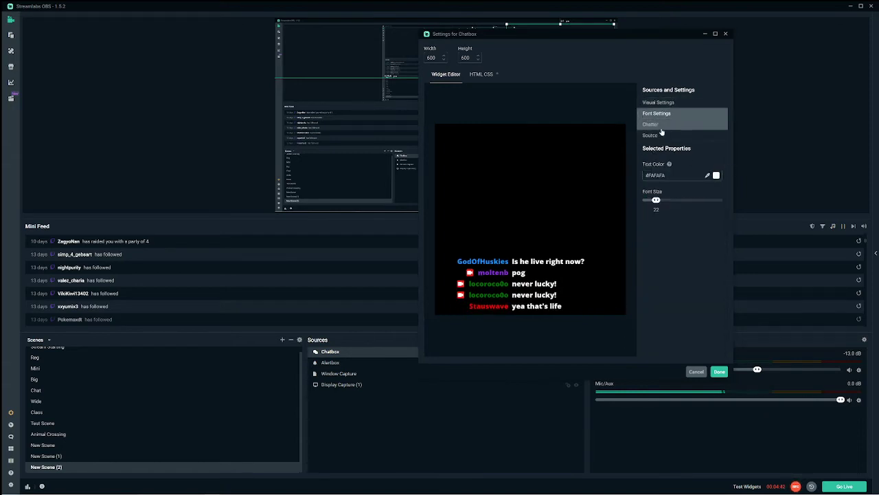
{"action": "left_click", "coordinate": [654, 127]}
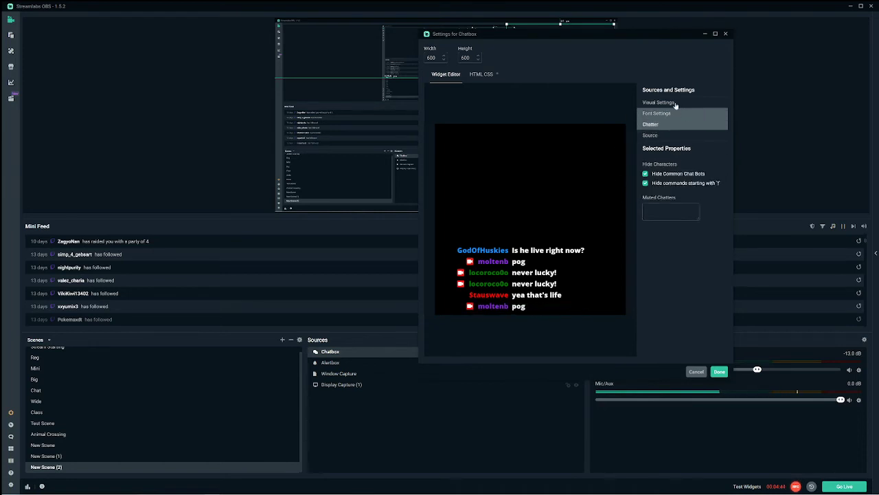
{"action": "left_click", "coordinate": [652, 135]}
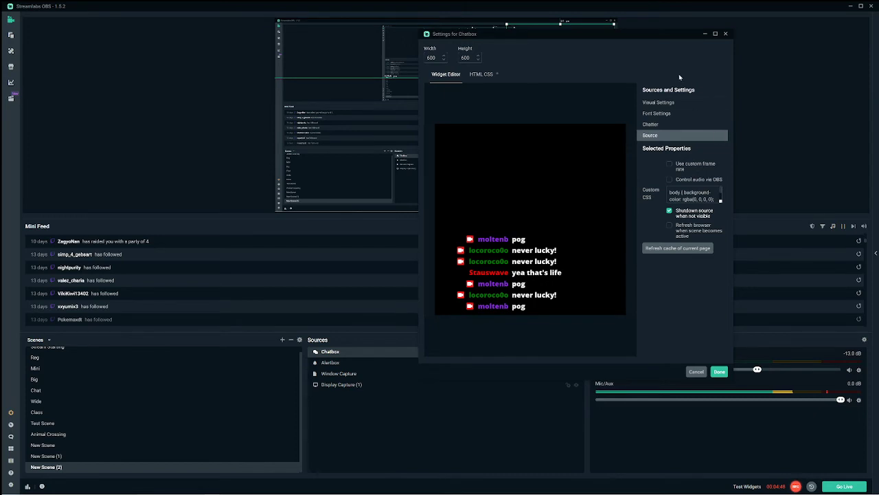
{"action": "left_click", "coordinate": [658, 102]}
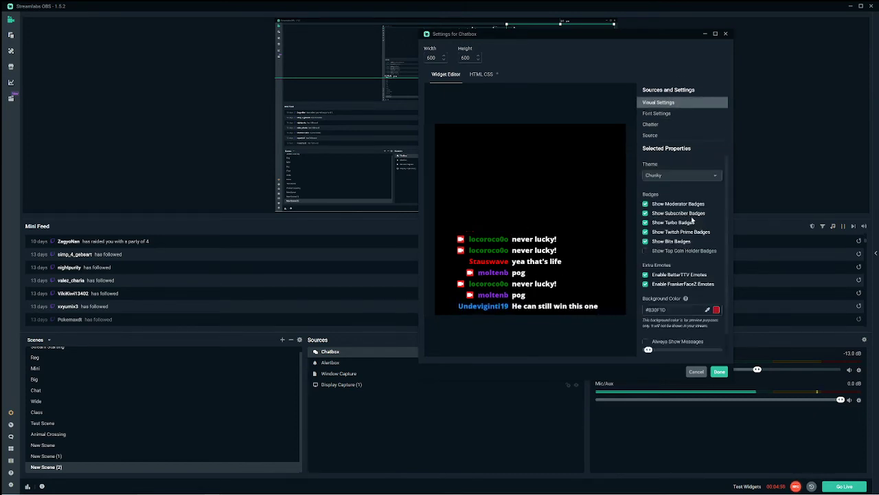
{"action": "scroll", "coordinate": [680, 206], "scroll_direction": "down", "scroll_amount": 3}
{"action": "scroll", "coordinate": [697, 251], "scroll_direction": "up", "scroll_amount": 3}
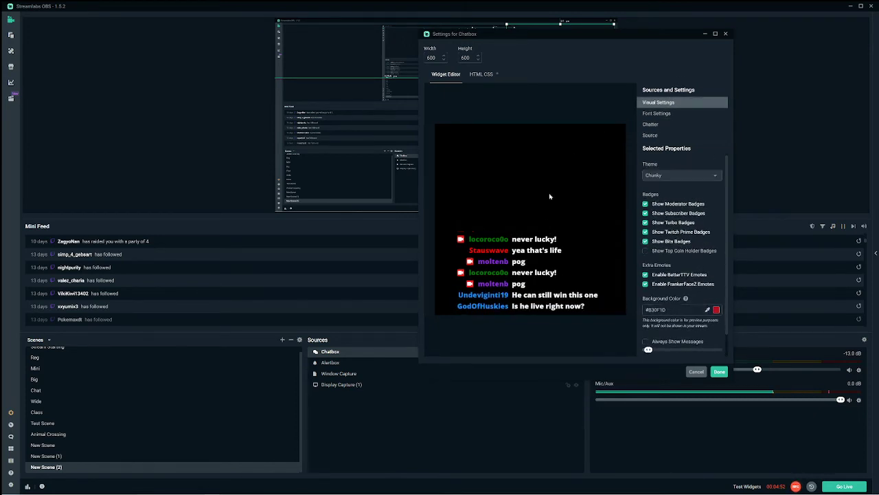
Preview the Boxed and Old School themes, keep Chunky, and nudge the chat box up-right.
{"action": "left_click", "coordinate": [669, 175]}
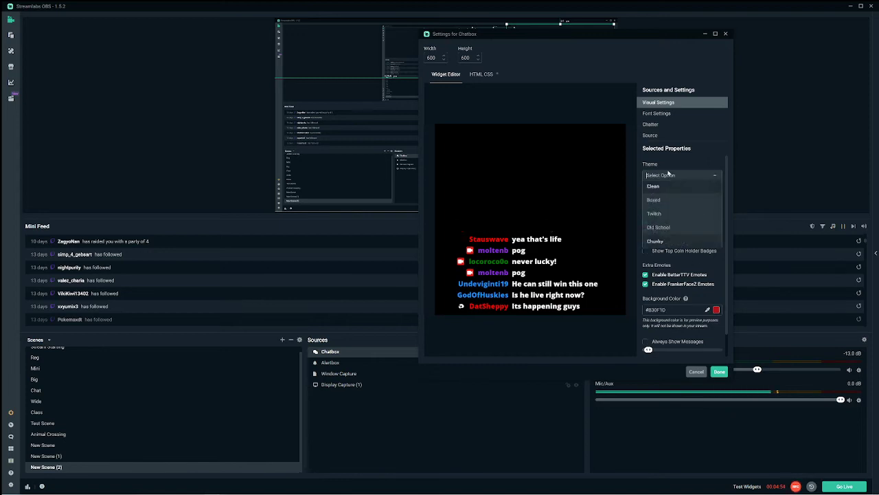
{"action": "left_click", "coordinate": [657, 200]}
{"action": "left_click", "coordinate": [673, 178]}
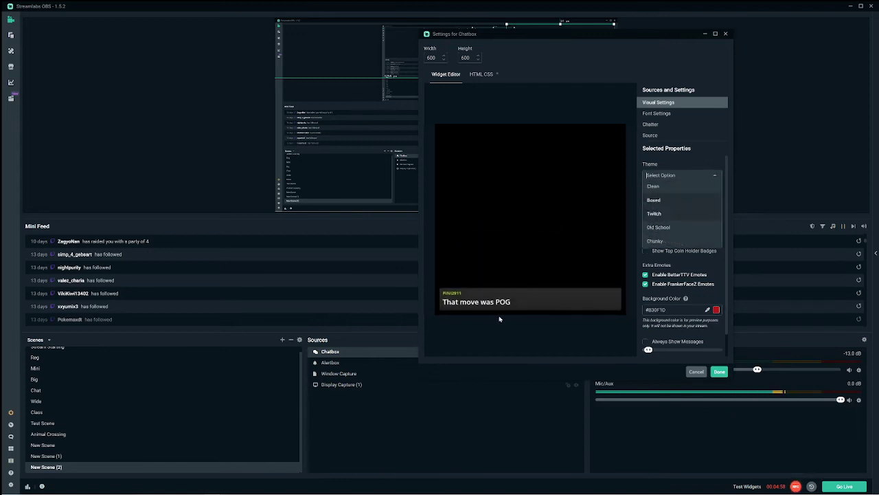
{"action": "left_click", "coordinate": [658, 227]}
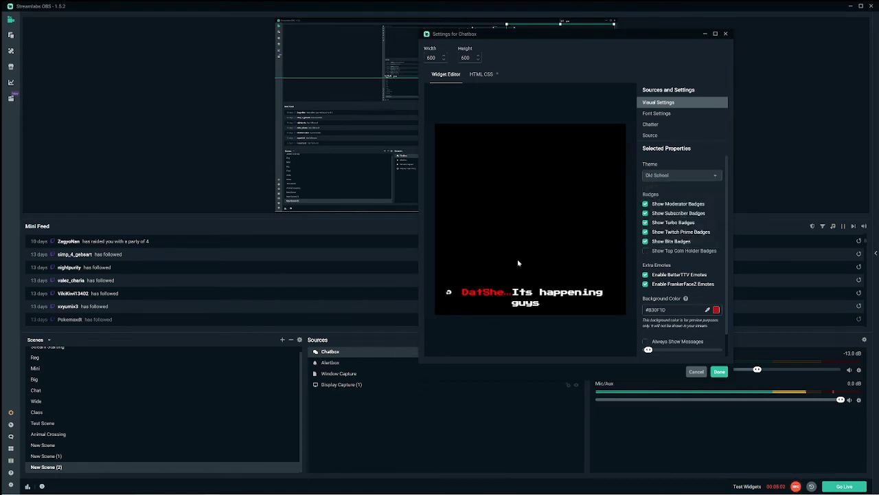
{"action": "left_click", "coordinate": [649, 178]}
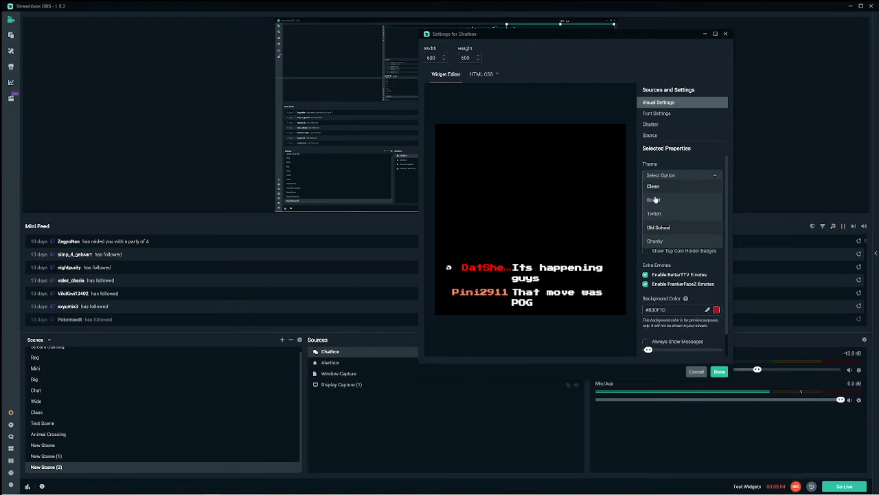
{"action": "scroll", "coordinate": [653, 206], "scroll_direction": "down", "scroll_amount": 1}
{"action": "left_click", "coordinate": [654, 225]}
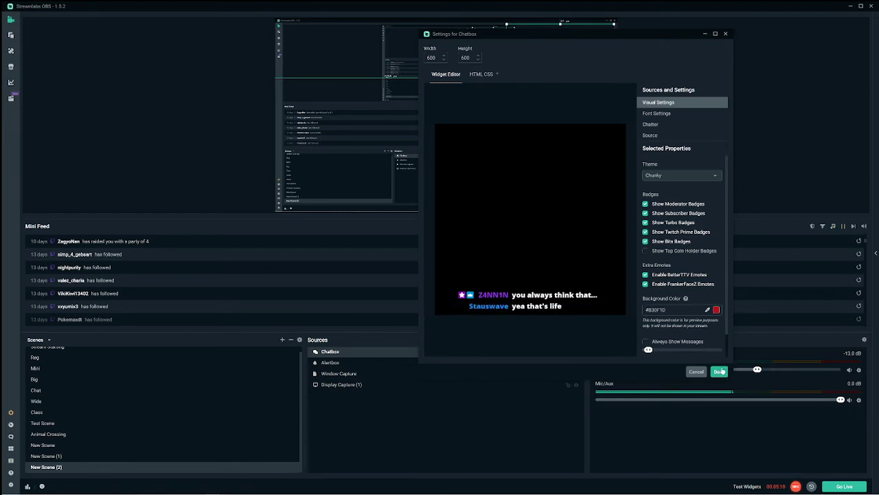
{"action": "left_click_drag", "start_coordinate": [574, 97], "coordinate": [578, 95]}
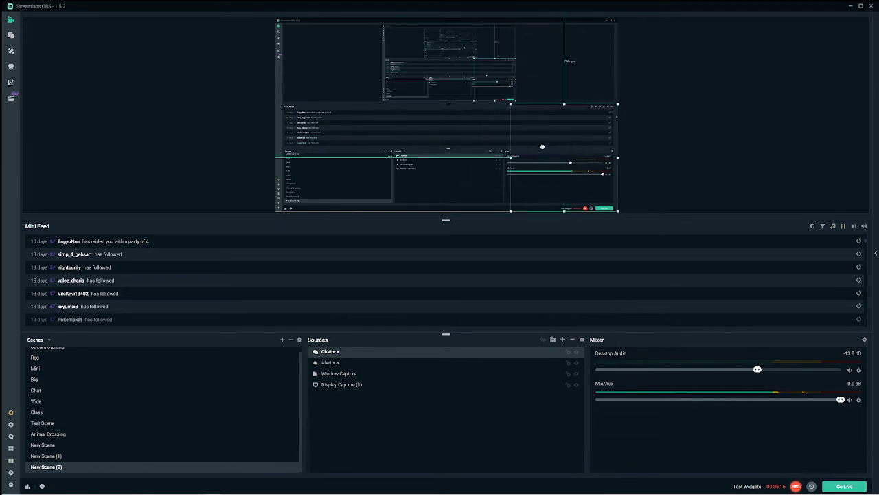
Add The Jar widget to the scene, reusing the existing Jar source.
{"action": "left_click", "coordinate": [555, 47]}
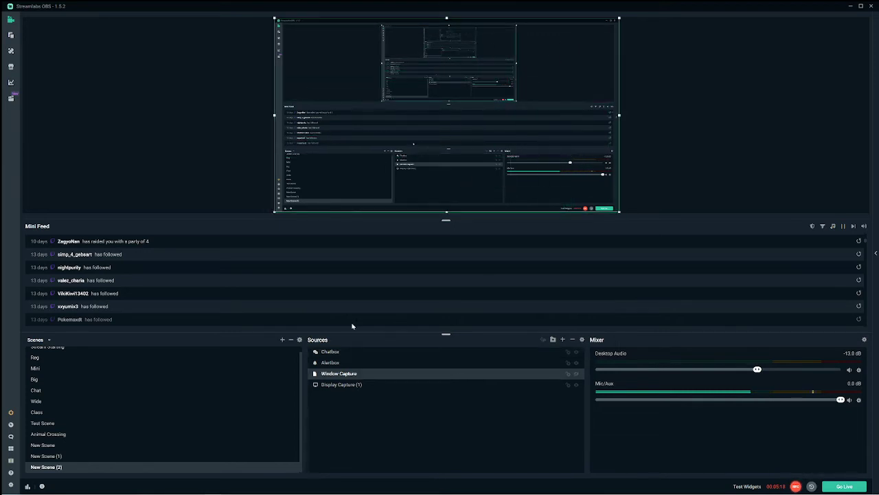
{"action": "left_click", "coordinate": [330, 356]}
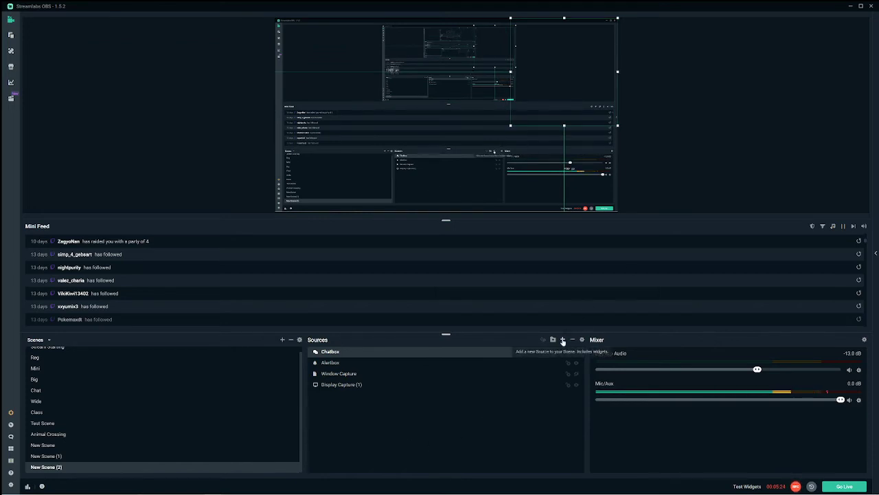
{"action": "left_click", "coordinate": [563, 341]}
{"action": "left_click", "coordinate": [581, 282]}
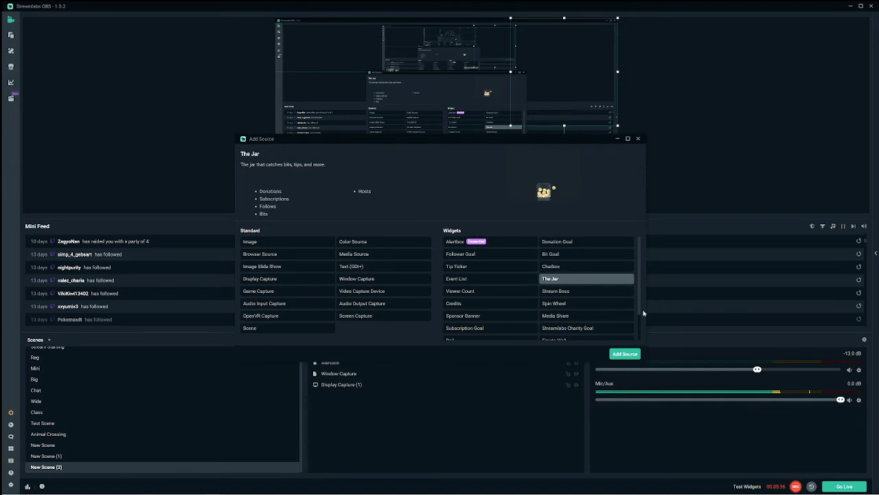
{"action": "left_click", "coordinate": [625, 354]}
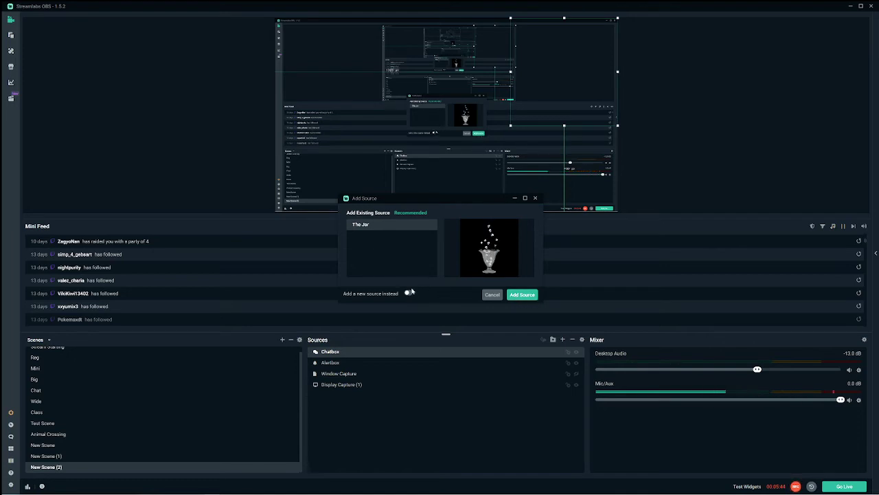
{"action": "left_click", "coordinate": [522, 294]}
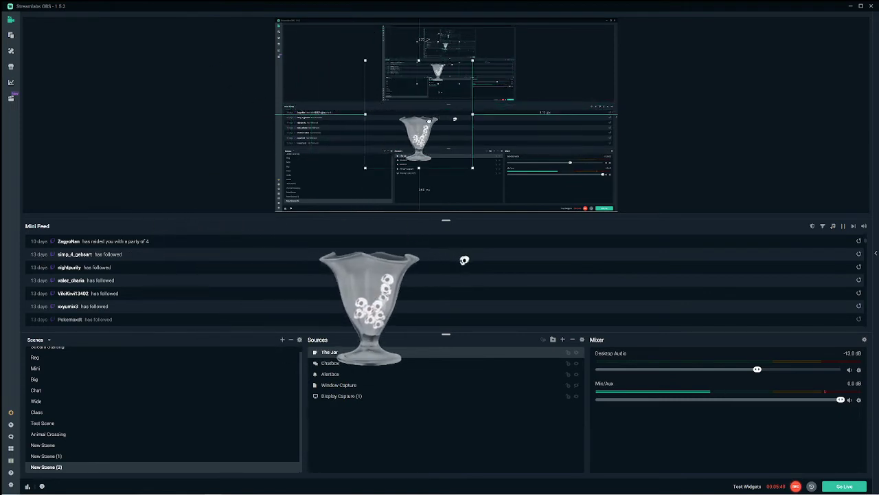
Move The Jar to the lower left, shrink it twice, and replay a follower test alert.
{"action": "left_click_drag", "start_coordinate": [418, 137], "coordinate": [388, 163]}
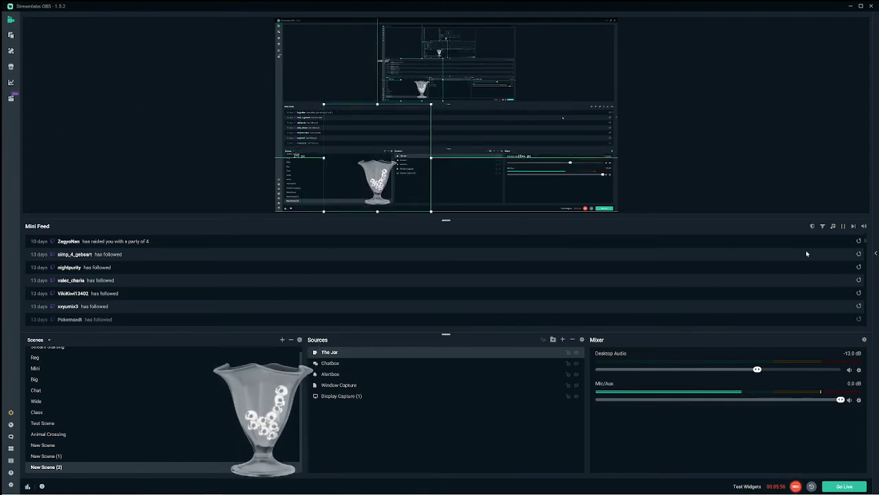
{"action": "left_click", "coordinate": [858, 254]}
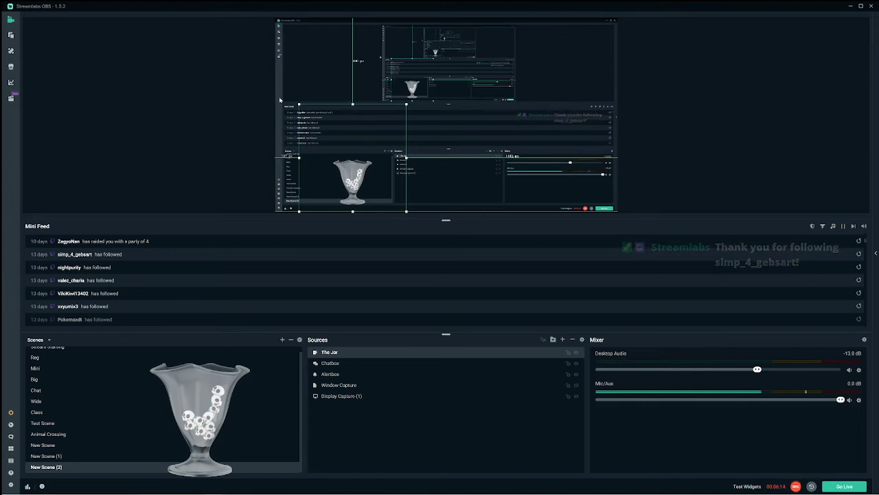
{"action": "left_click_drag", "start_coordinate": [298, 104], "coordinate": [352, 158]}
{"action": "left_click_drag", "start_coordinate": [379, 186], "coordinate": [298, 186]}
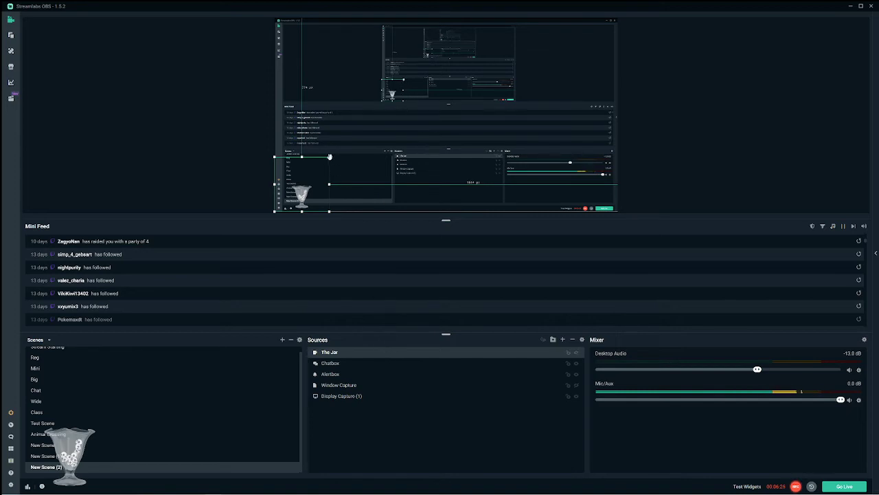
{"action": "mouse_move", "coordinate": [330, 157]}
{"action": "left_mouse_down"}
{"action": "mouse_move", "coordinate": [324, 161]}
{"action": "mouse_move", "coordinate": [338, 147]}
{"action": "left_mouse_up"}
Switch The Jar's image to the short tumbler and enable Twitch Follows and YouTube Subscriptions.
{"action": "double_click", "coordinate": [342, 353]}
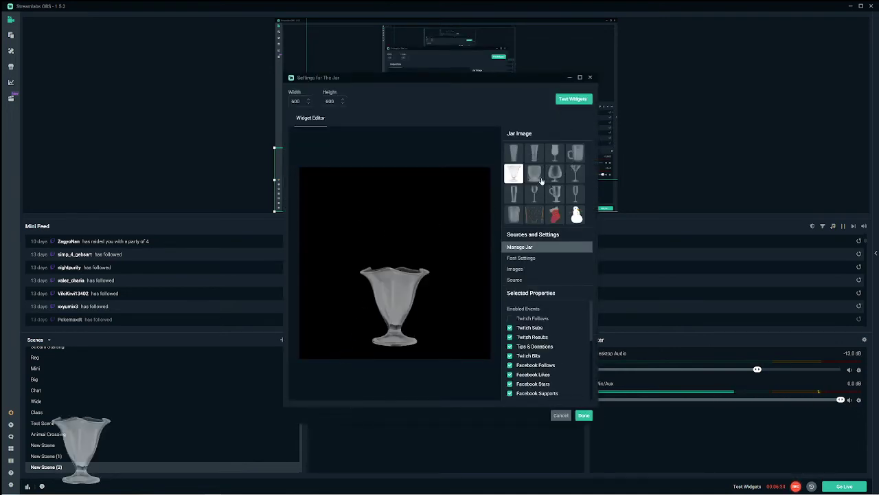
{"action": "left_click", "coordinate": [554, 177]}
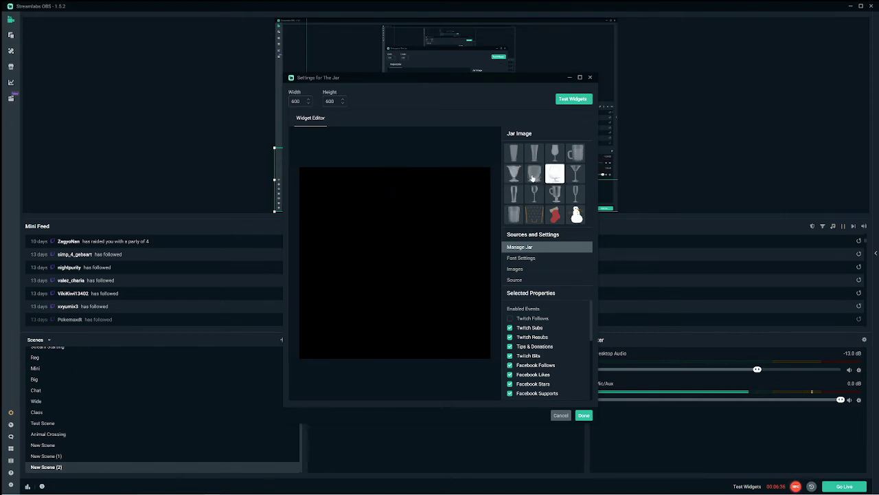
{"action": "left_click", "coordinate": [533, 177]}
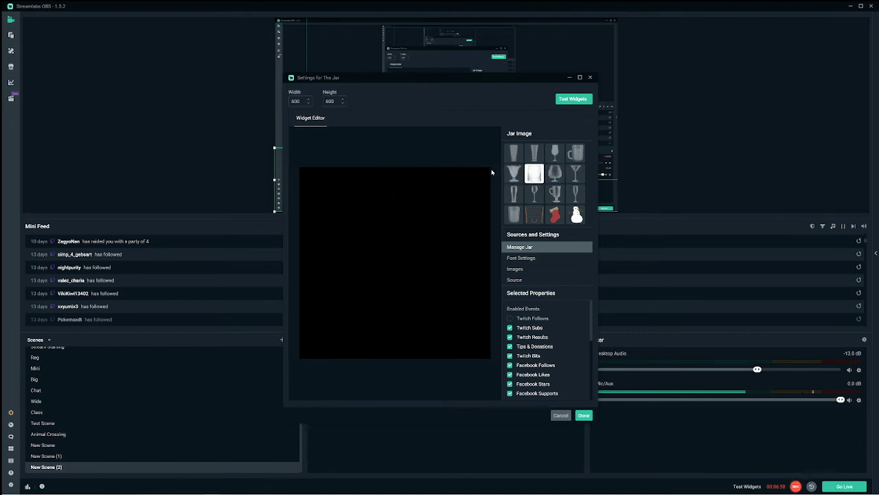
{"action": "left_click", "coordinate": [524, 320]}
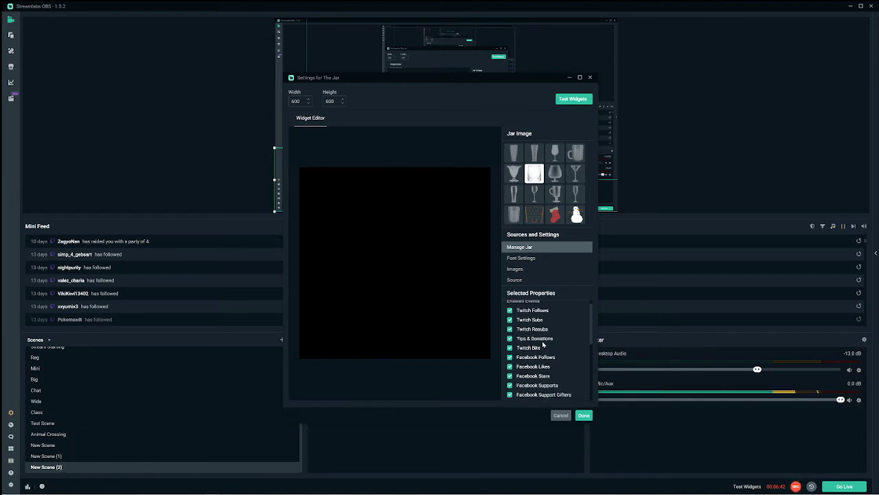
{"action": "scroll", "coordinate": [522, 330], "scroll_direction": "down", "scroll_amount": 1}
{"action": "scroll", "coordinate": [532, 357], "scroll_direction": "down", "scroll_amount": 2}
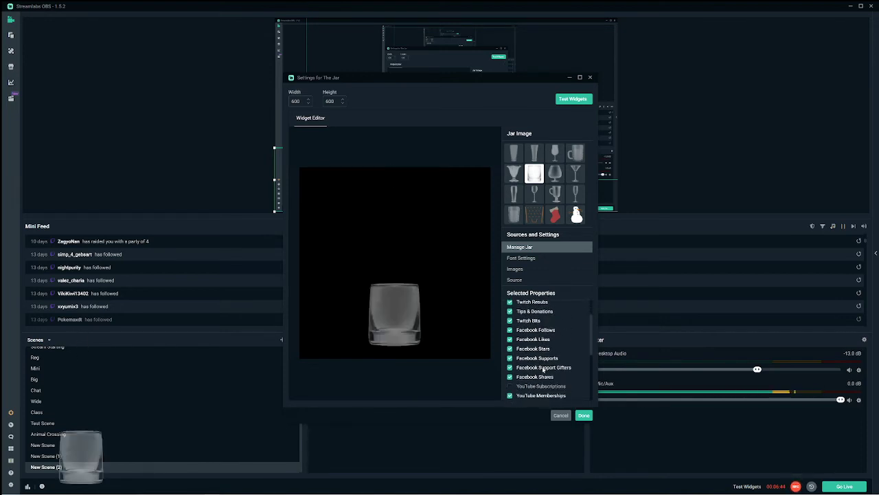
{"action": "left_click", "coordinate": [533, 361]}
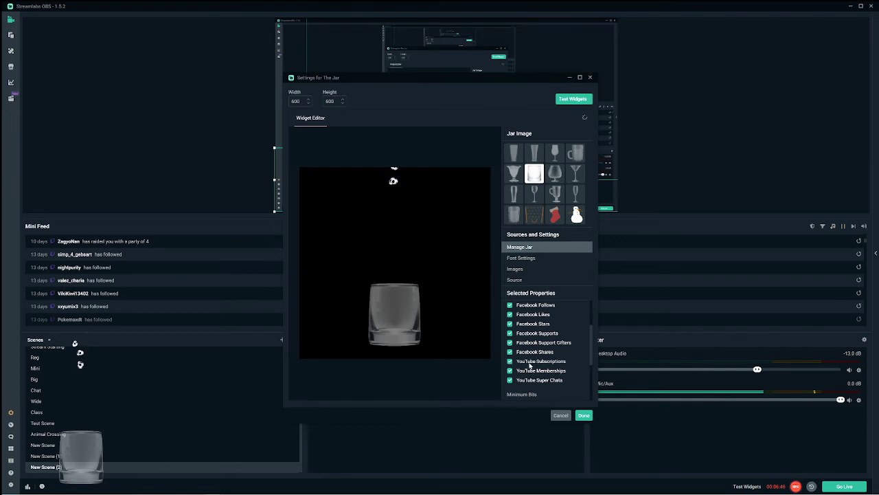
Set The Jar's preview background colour to red.
{"action": "scroll", "coordinate": [557, 364], "scroll_direction": "down", "scroll_amount": 2}
{"action": "scroll", "coordinate": [560, 368], "scroll_direction": "down", "scroll_amount": 1}
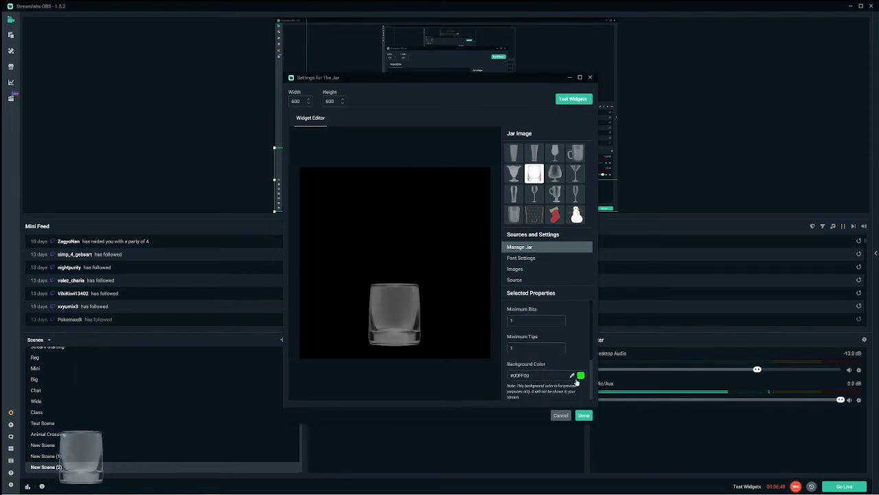
{"action": "left_click", "coordinate": [581, 377]}
{"action": "scroll", "coordinate": [577, 371], "scroll_direction": "down", "scroll_amount": 2}
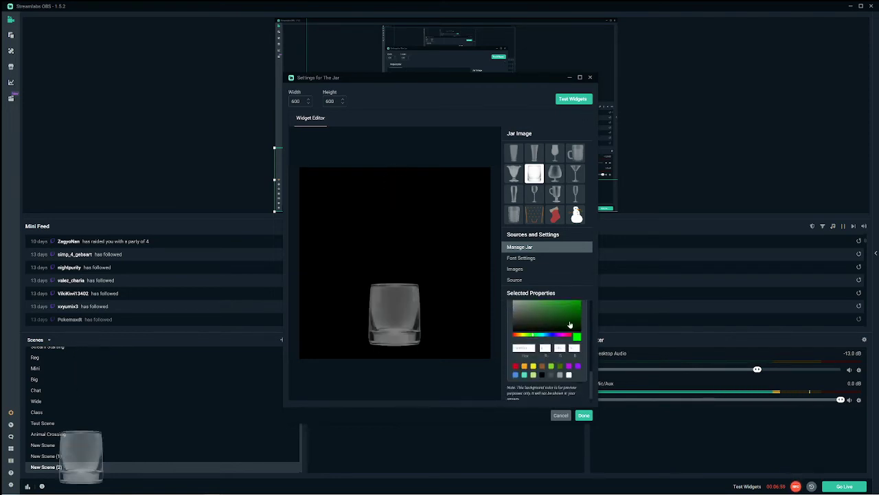
{"action": "left_click", "coordinate": [564, 337]}
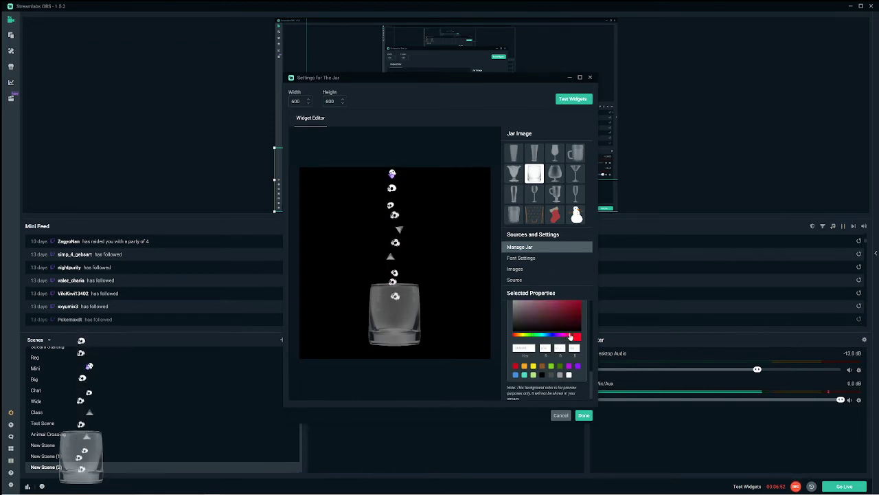
{"action": "scroll", "coordinate": [576, 335], "scroll_direction": "up", "scroll_amount": 1}
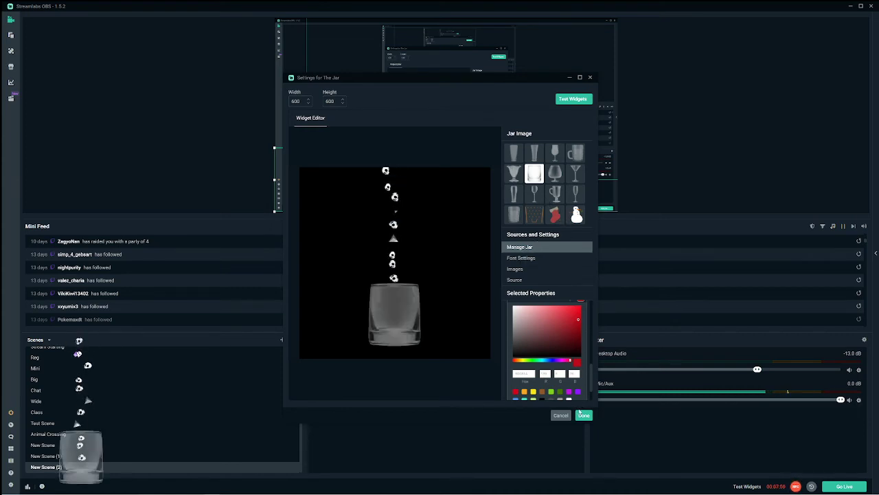
Review The Jar's font, image and source settings, then save and close them.
{"action": "left_click", "coordinate": [522, 258]}
{"action": "left_click", "coordinate": [522, 269]}
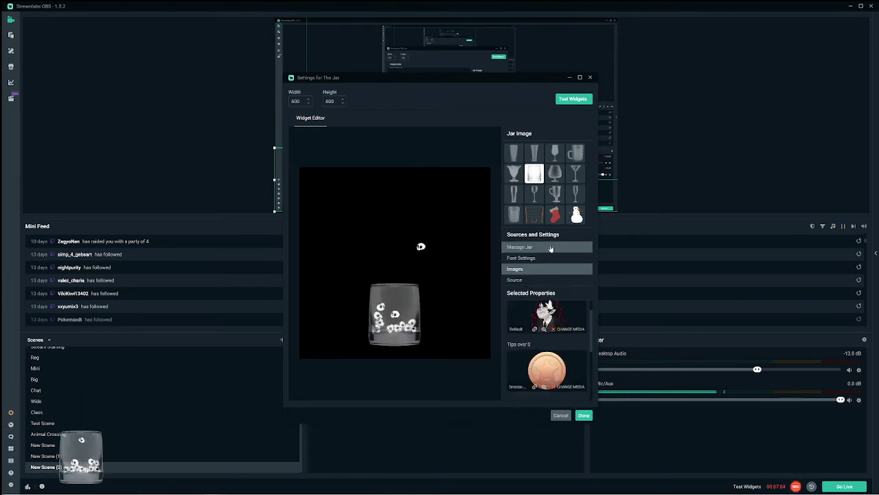
{"action": "scroll", "coordinate": [569, 342], "scroll_direction": "down", "scroll_amount": 3}
{"action": "scroll", "coordinate": [569, 341], "scroll_direction": "up", "scroll_amount": 3}
{"action": "scroll", "coordinate": [570, 341], "scroll_direction": "down", "scroll_amount": 3}
{"action": "scroll", "coordinate": [570, 342], "scroll_direction": "up", "scroll_amount": 3}
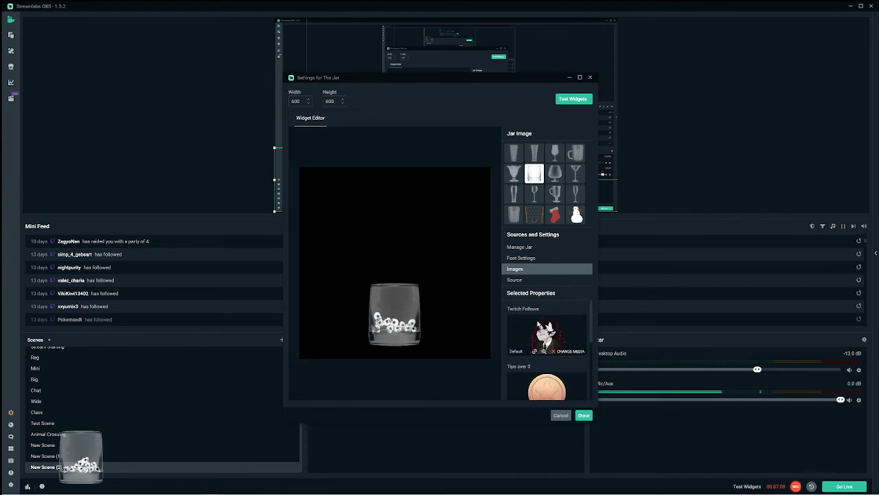
{"action": "left_click", "coordinate": [520, 281]}
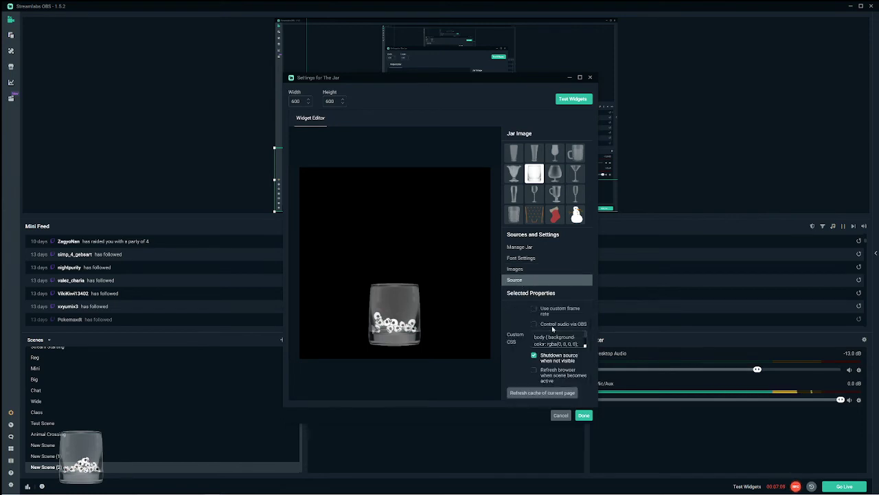
{"action": "left_click", "coordinate": [532, 259]}
{"action": "left_click", "coordinate": [533, 248]}
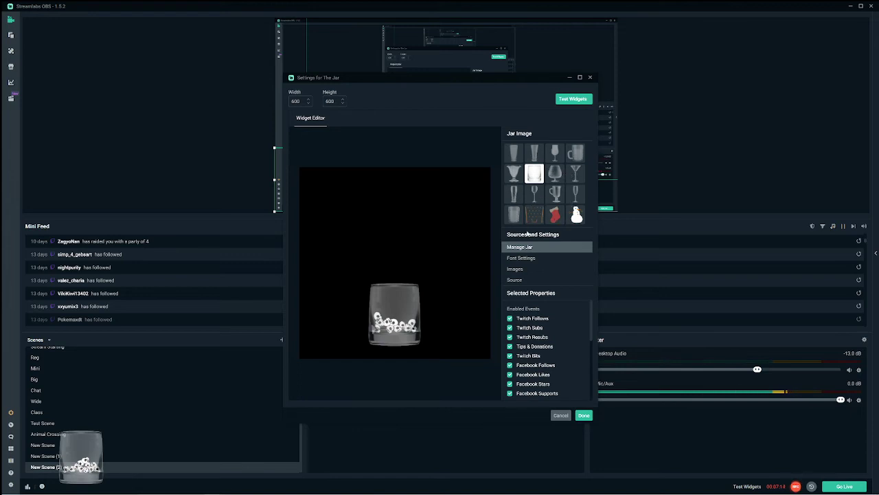
{"action": "scroll", "coordinate": [562, 360], "scroll_direction": "down", "scroll_amount": 5}
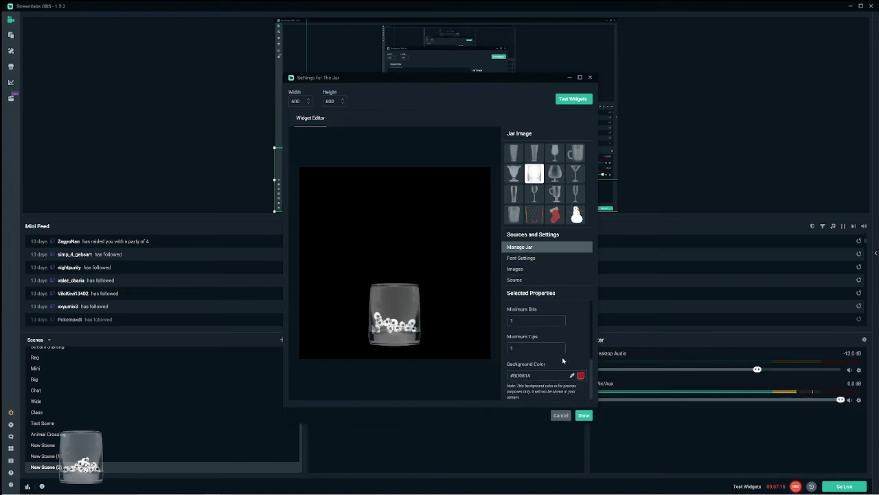
{"action": "scroll", "coordinate": [562, 360], "scroll_direction": "up", "scroll_amount": 5}
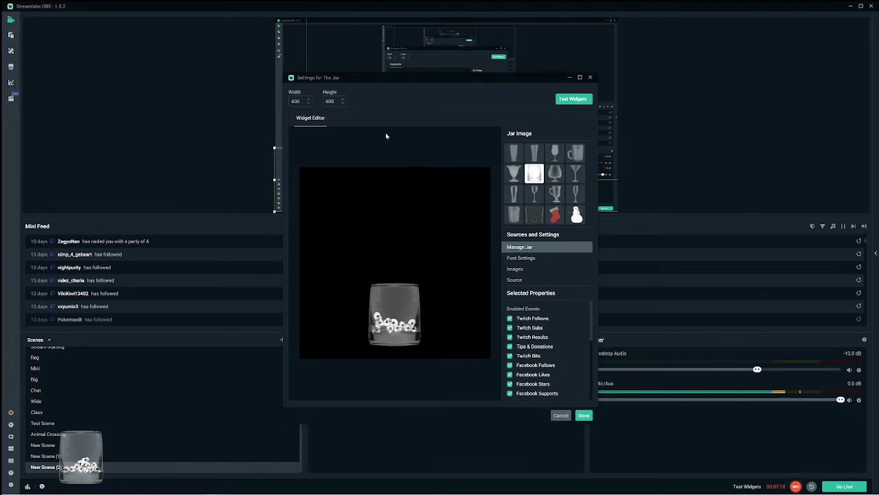
{"action": "left_click", "coordinate": [585, 416]}
Snap The Jar into the bottom-right corner of the stream canvas.
{"action": "left_click_drag", "start_coordinate": [588, 146], "coordinate": [619, 181]}
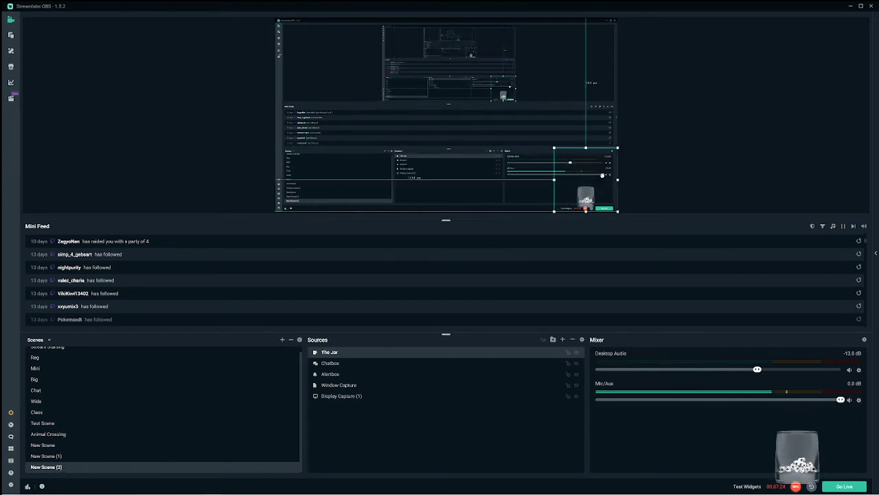
{"action": "scroll", "coordinate": [214, 382], "scroll_direction": "up", "scroll_amount": 1}
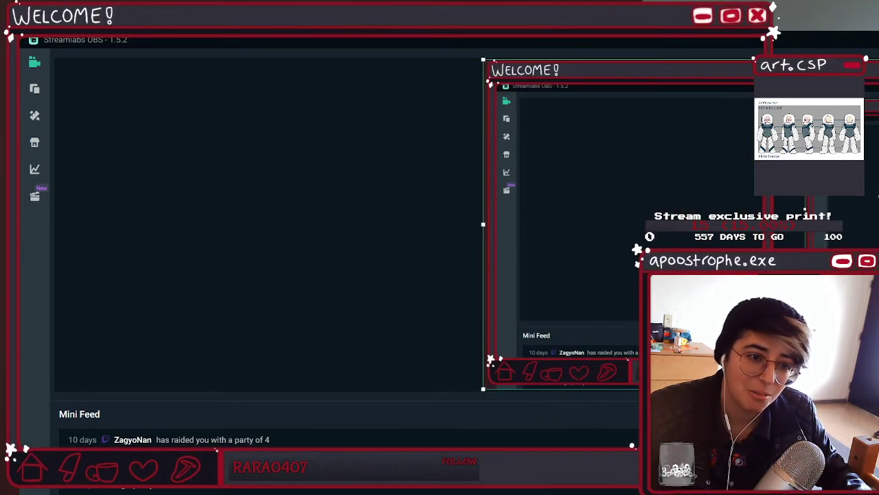
Open the Go Live settings after briefly switching to the Clip Studio launcher.
{"action": "left_click_drag", "start_coordinate": [483, 359], "coordinate": [493, 359]}
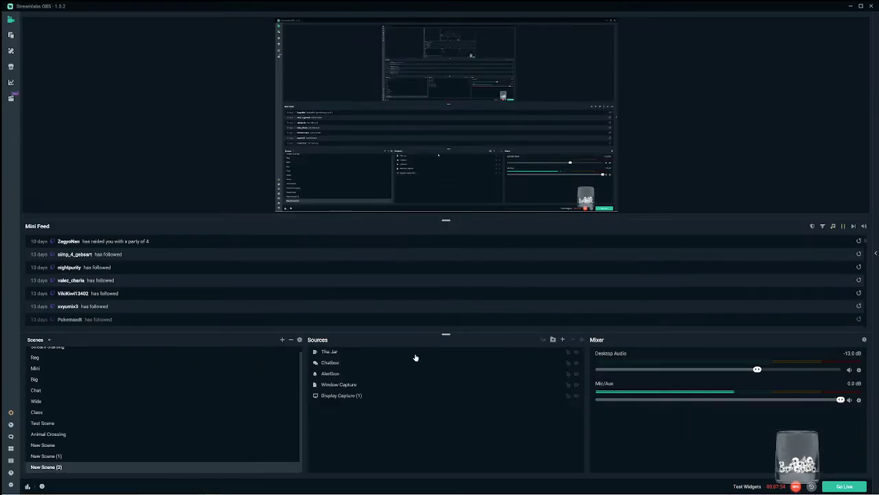
{"action": "left_click", "coordinate": [576, 387]}
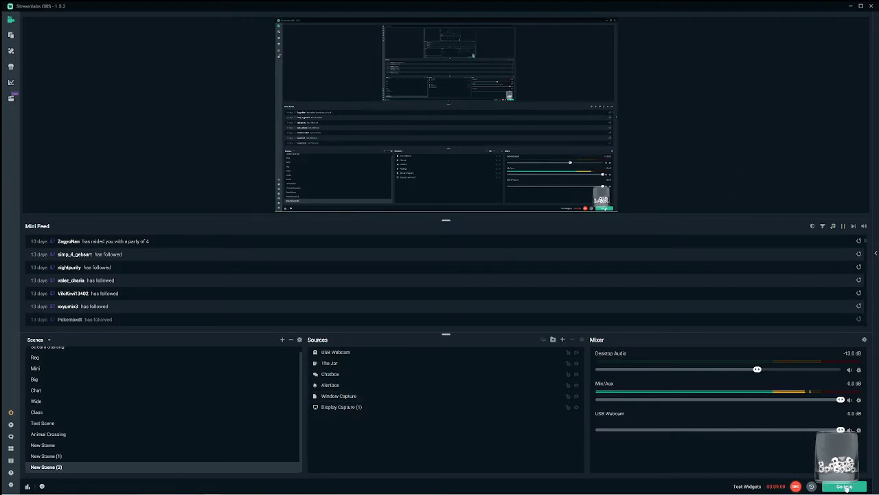
{"action": "left_click", "coordinate": [845, 486]}
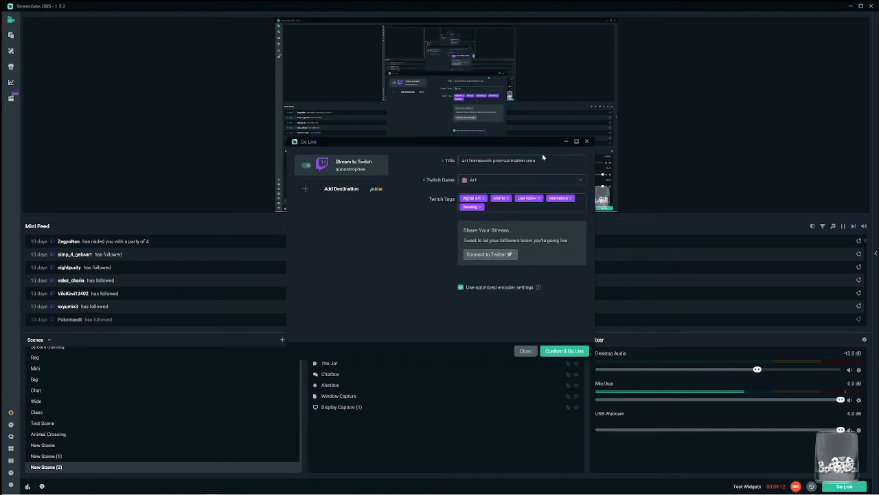
Review the stream title in the Go Live dialog, leaving it unchanged.
{"action": "key", "text": "shift+Left"}
{"action": "key", "text": "shift+Left"}
{"action": "key", "text": "shift+Left"}
{"action": "key", "text": "shift+Left"}
{"action": "key", "text": "shift+Left"}
{"action": "key", "text": "shift+Left"}
{"action": "key", "text": "shift+Left"}
{"action": "key", "text": "shift+Left"}
{"action": "key", "text": "shift+Left"}
{"action": "key", "text": "shift+Left"}
{"action": "key", "text": "shift+Left"}
{"action": "key", "text": "shift+Left"}
{"action": "key", "text": "shift+Left"}
{"action": "key", "text": "shift+Left"}
{"action": "key", "text": "shift+Left"}
{"action": "key", "text": "shift+Left"}
{"action": "key", "text": "shift+Left"}
{"action": "key", "text": "shift+Left"}
{"action": "key", "text": "shift+Left"}
{"action": "key", "text": "shift+Left"}
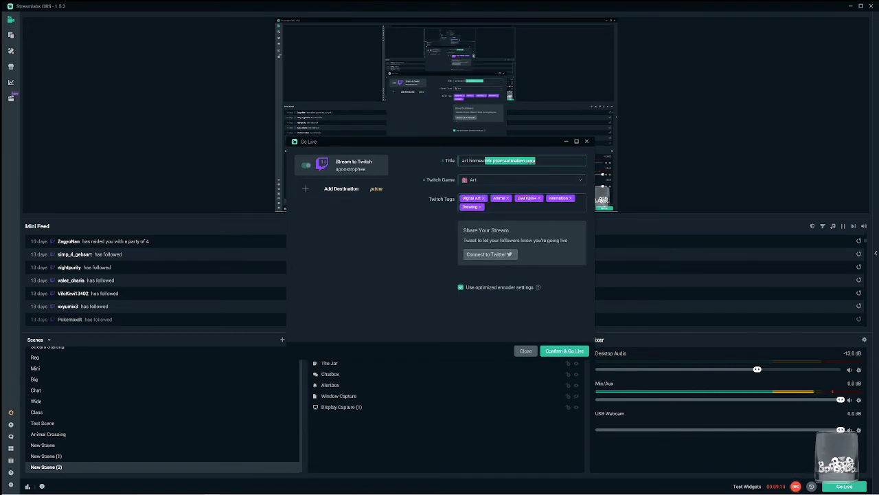
{"action": "key", "text": "shift+Right"}
{"action": "key", "text": "shift+Right"}
{"action": "key", "text": "shift+Right"}
{"action": "key", "text": "shift+Right"}
{"action": "key", "text": "shift+Right"}
{"action": "key", "text": "shift+Right"}
{"action": "key", "text": "shift+Right"}
{"action": "key", "text": "shift+Right"}
{"action": "key", "text": "shift+Right"}
{"action": "key", "text": "shift+Right"}
{"action": "key", "text": "shift+Right"}
{"action": "key", "text": "shift+Right"}
{"action": "key", "text": "shift+Right"}
{"action": "key", "text": "shift+Right"}
{"action": "key", "text": "shift+Right"}
{"action": "key", "text": "shift+Right"}
{"action": "key", "text": "shift+Right"}
{"action": "key", "text": "shift+Right"}
{"action": "key", "text": "shift+Right"}
{"action": "key", "text": "shift+Right"}
{"action": "key", "text": "shift+Left"}
{"action": "key", "text": "shift+Left"}
{"action": "key", "text": "shift+Left"}
{"action": "key", "text": "shift+Left"}
{"action": "key", "text": "shift+Left"}
{"action": "key", "text": "shift+Left"}
{"action": "key", "text": "shift+Left"}
{"action": "key", "text": "shift+Left"}
{"action": "key", "text": "shift+Left"}
{"action": "key", "text": "shift+Left"}
{"action": "key", "text": "shift+Left"}
{"action": "key", "text": "shift+Left"}
{"action": "key", "text": "shift+Left"}
{"action": "key", "text": "shift+Left"}
{"action": "key", "text": "shift+Left"}
{"action": "key", "text": "shift+Left"}
{"action": "key", "text": "shift+Left"}
{"action": "key", "text": "shift+Left"}
{"action": "key", "text": "shift+Left"}
{"action": "key", "text": "shift+Left"}
{"action": "key", "text": "shift+Right"}
{"action": "key", "text": "shift+Right"}
{"action": "key", "text": "shift+Right"}
{"action": "key", "text": "shift+Right"}
{"action": "key", "text": "shift+Right"}
{"action": "key", "text": "shift+Right"}
{"action": "key", "text": "shift+Right"}
{"action": "key", "text": "shift+Right"}
{"action": "key", "text": "shift+Right"}
{"action": "key", "text": "shift+Right"}
{"action": "key", "text": "shift+Right"}
{"action": "key", "text": "shift+Right"}
{"action": "key", "text": "shift+Right"}
{"action": "key", "text": "shift+Right"}
{"action": "key", "text": "shift+Right"}
{"action": "key", "text": "shift+Right"}
{"action": "key", "text": "shift+Right"}
{"action": "key", "text": "shift+Right"}
{"action": "key", "text": "shift+Right"}
{"action": "key", "text": "shift+Right"}
{"action": "key", "text": "ctrl+a"}
{"action": "left_click", "coordinate": [431, 165]}
Choose Art as the Twitch game and close the dialog without going live.
{"action": "left_click", "coordinate": [522, 179]}
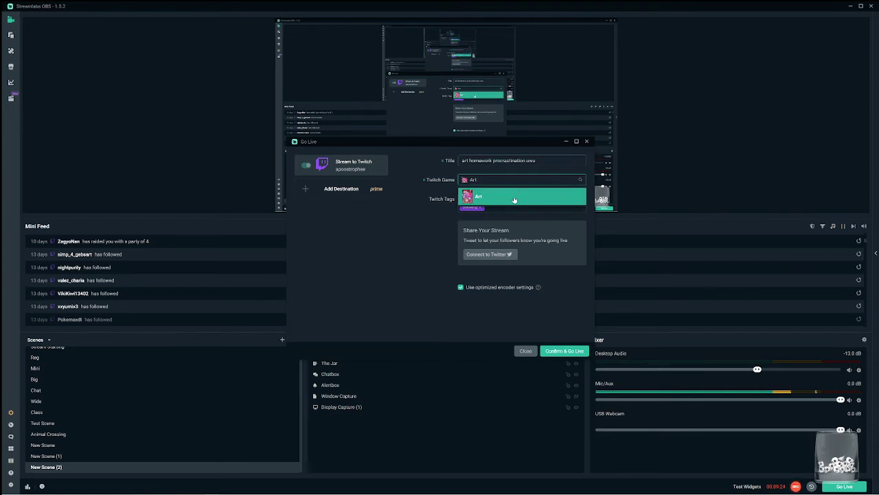
{"action": "left_click", "coordinate": [514, 197]}
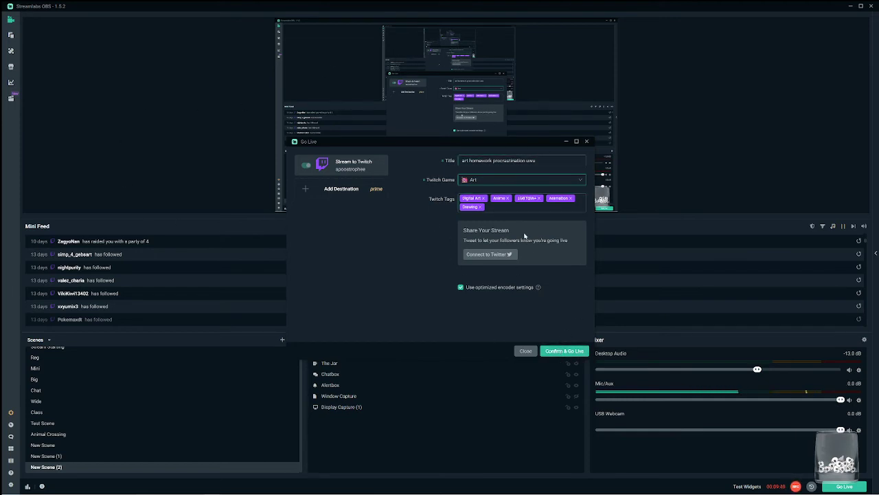
{"action": "left_click", "coordinate": [526, 351]}
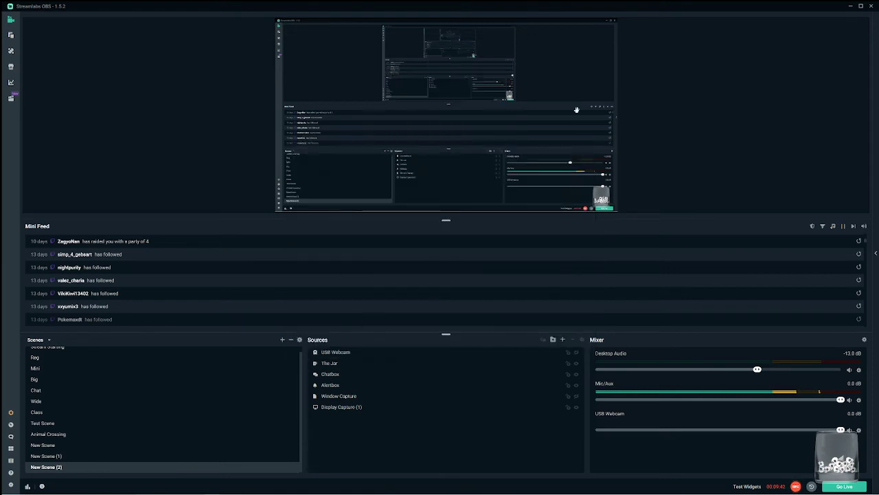
{"action": "left_click", "coordinate": [800, 487]}
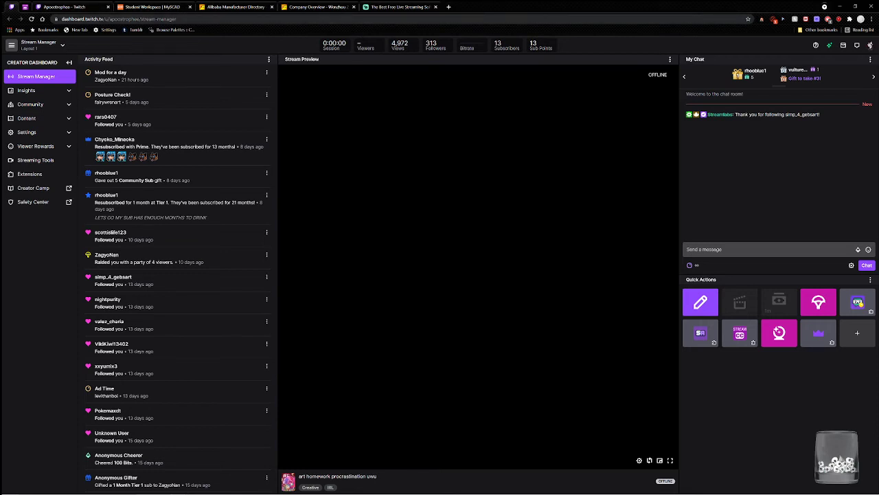
{"action": "left_click_drag", "start_coordinate": [61, 19], "coordinate": [177, 19]}
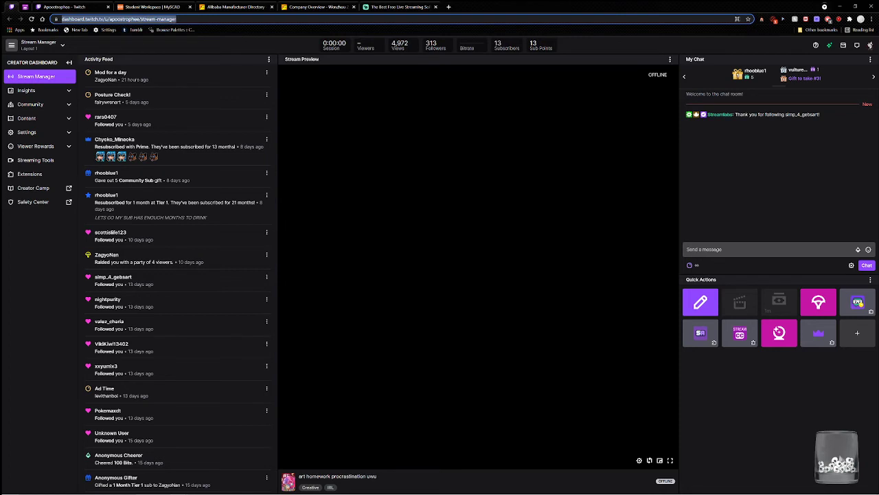
{"action": "left_click", "coordinate": [375, 140]}
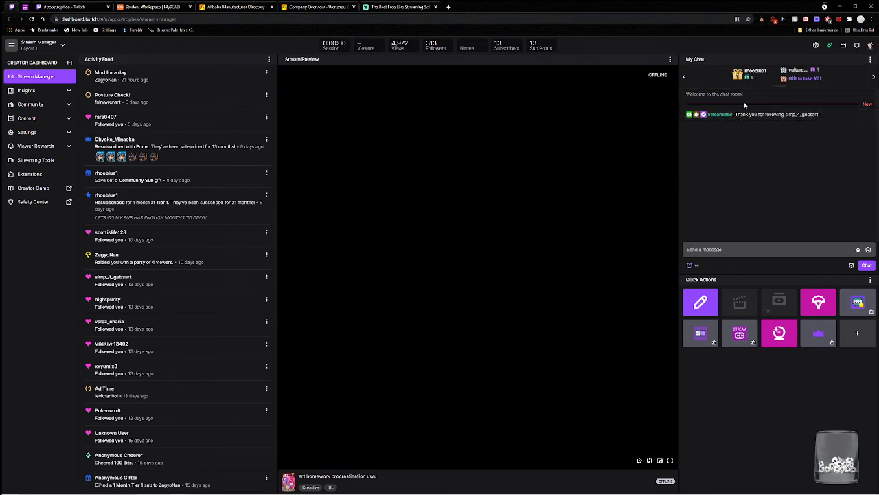
{"action": "scroll", "coordinate": [187, 158], "scroll_direction": "down", "scroll_amount": 8}
{"action": "scroll", "coordinate": [189, 158], "scroll_direction": "up", "scroll_amount": 10}
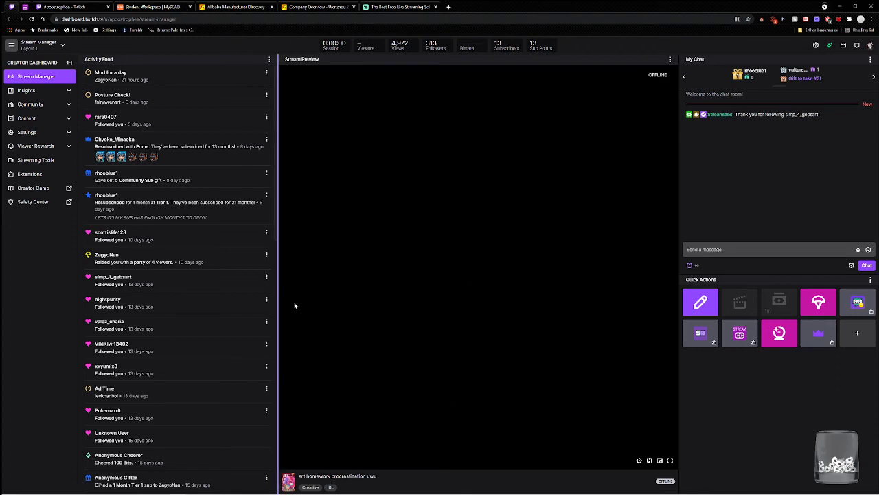
Preview the top followed channel as a raid target, cancel the raid, and open Edit Stream Info.
{"action": "left_click", "coordinate": [823, 307]}
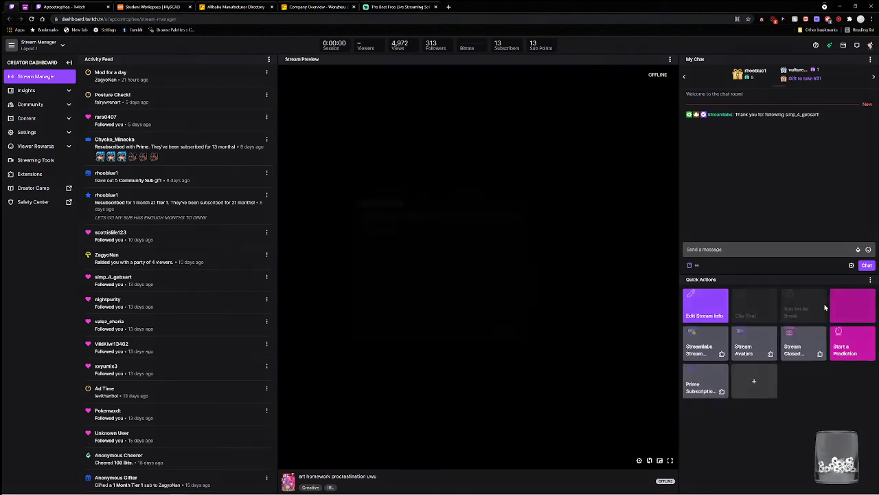
{"action": "left_click", "coordinate": [374, 280]}
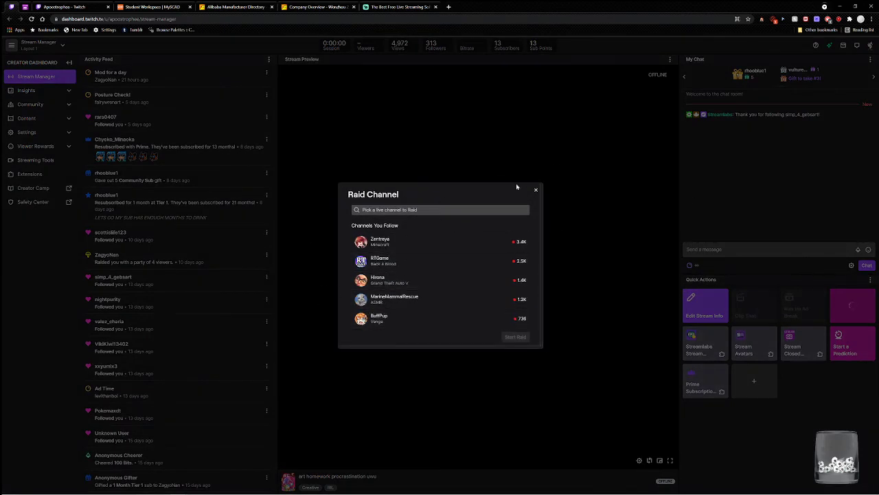
{"action": "left_click", "coordinate": [439, 242]}
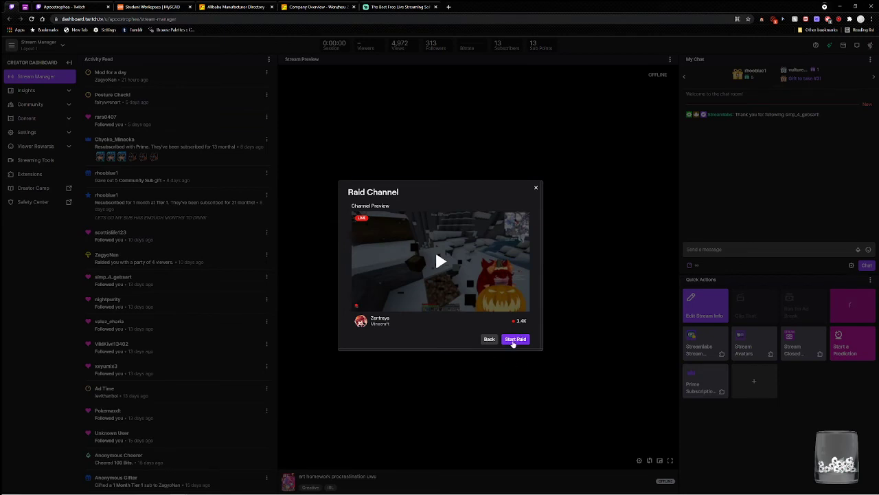
{"action": "left_click", "coordinate": [536, 187]}
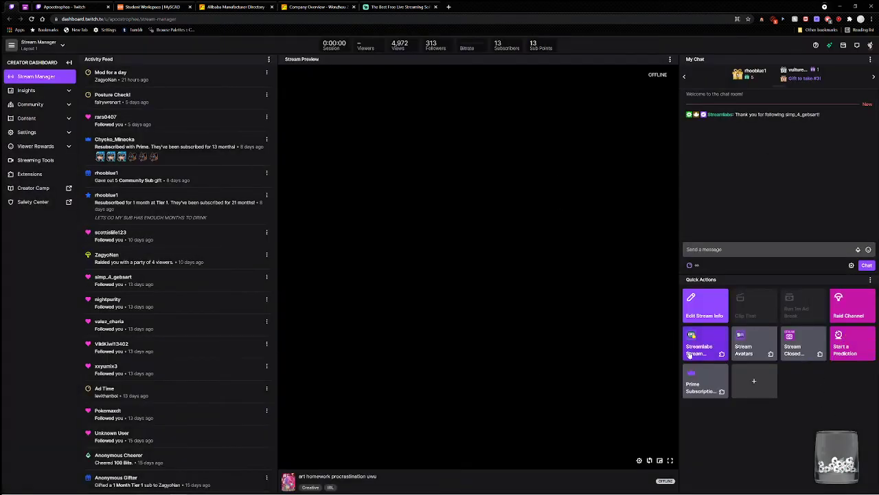
{"action": "left_click", "coordinate": [719, 315]}
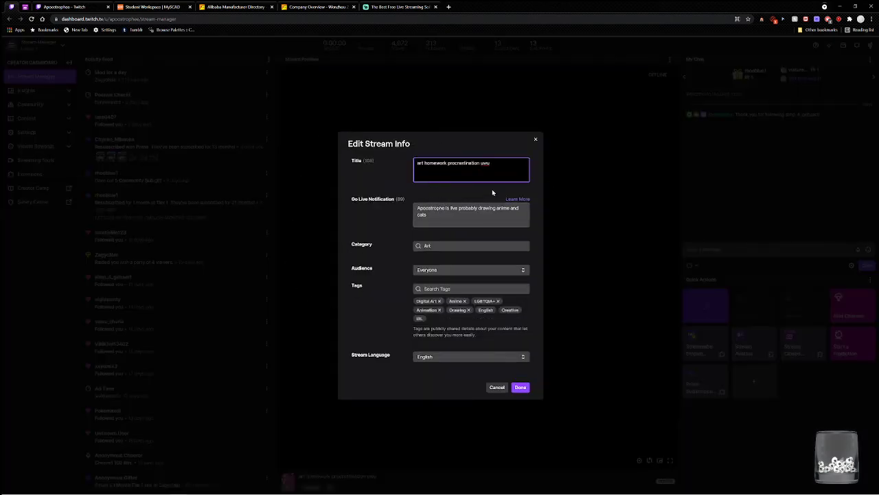
Review the go-live notification message, closing and reopening the stream info editor once.
{"action": "left_click", "coordinate": [484, 214]}
{"action": "key", "text": "ctrl+a"}
{"action": "left_click_drag", "start_coordinate": [426, 209], "coordinate": [371, 190]}
{"action": "left_click", "coordinate": [427, 215]}
{"action": "left_click_drag", "start_coordinate": [427, 215], "coordinate": [391, 201]}
{"action": "left_click", "coordinate": [315, 202]}
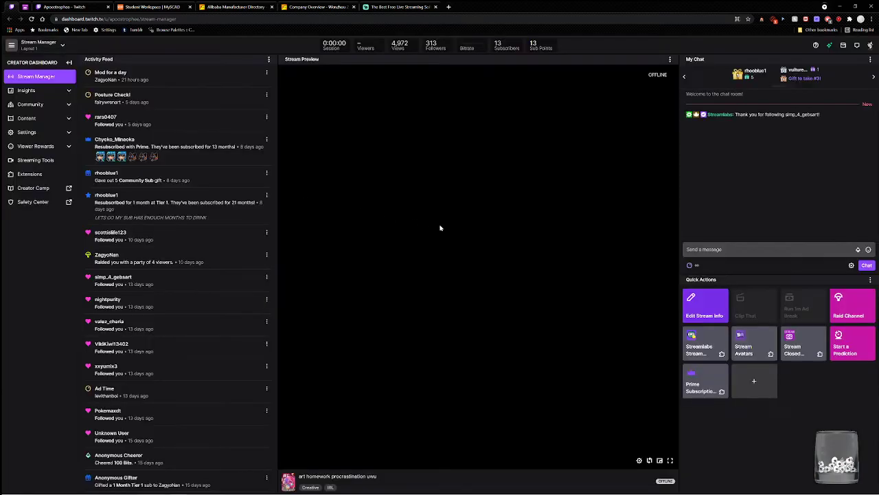
{"action": "left_click", "coordinate": [706, 306]}
{"action": "left_click_drag", "start_coordinate": [481, 165], "coordinate": [427, 215]}
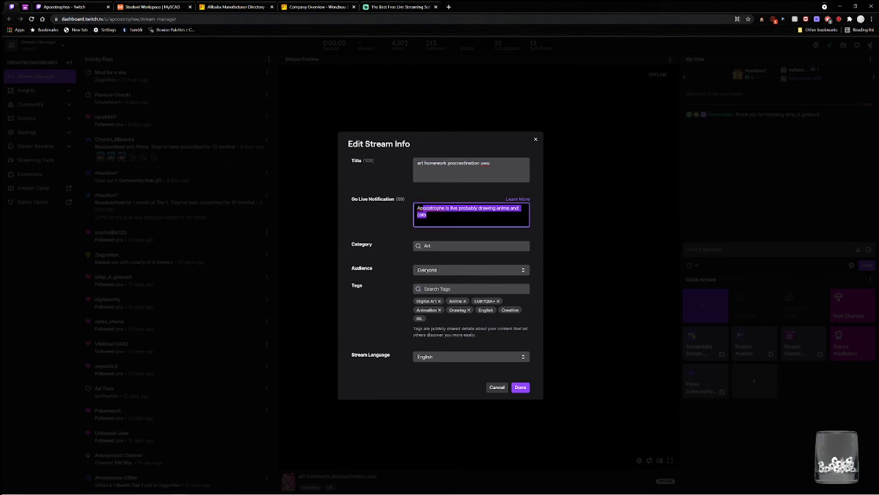
Set category Art, audience Everyone and language English, then save the stream info.
{"action": "left_click", "coordinate": [456, 242]}
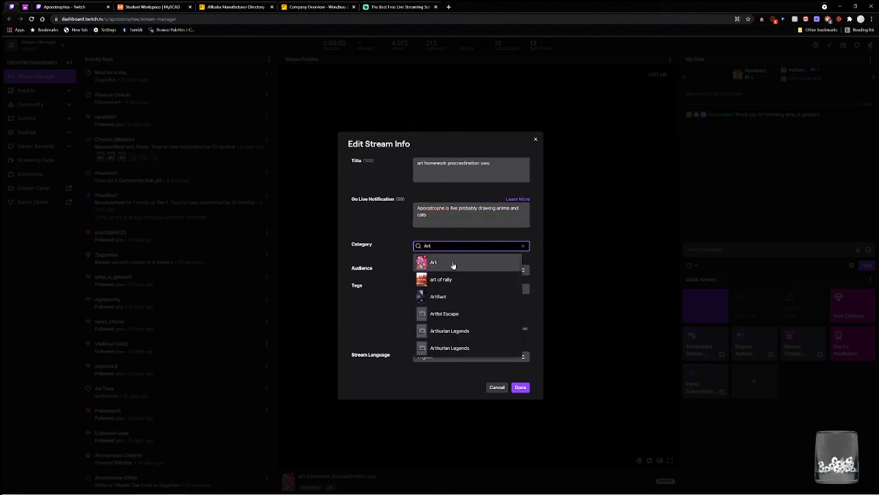
{"action": "left_click", "coordinate": [453, 262]}
{"action": "left_click", "coordinate": [425, 271]}
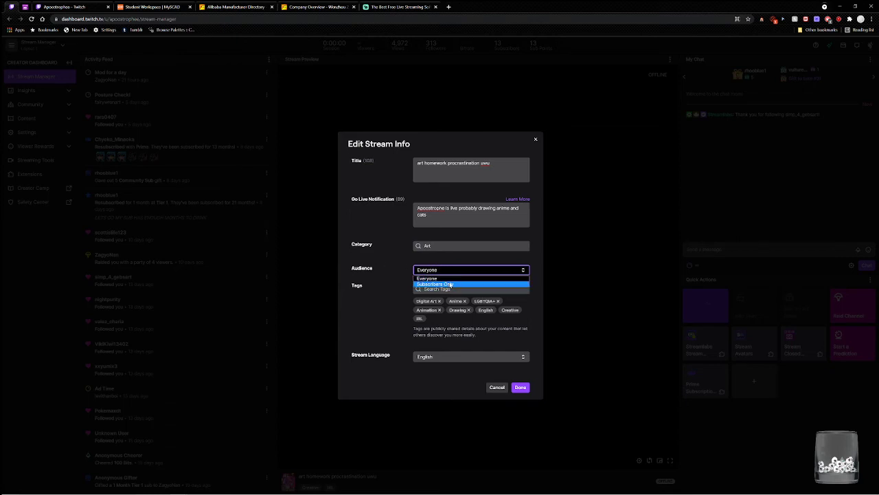
{"action": "left_click", "coordinate": [393, 267]}
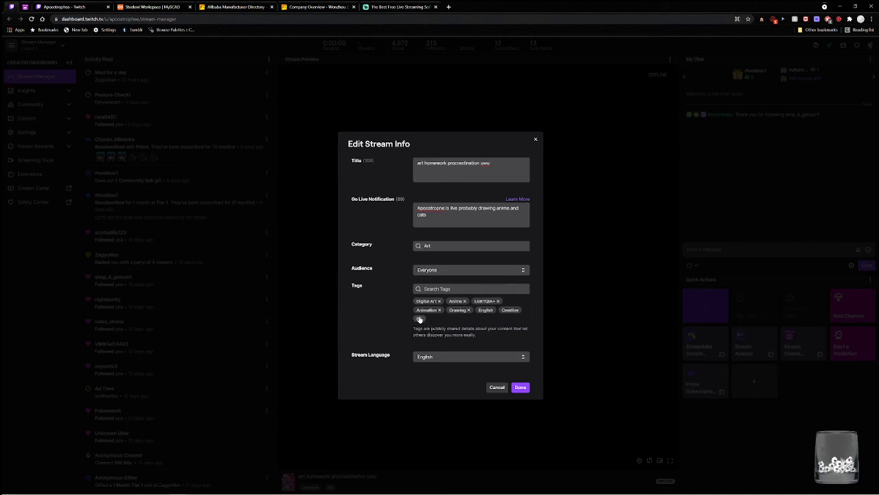
{"action": "left_click", "coordinate": [453, 357]}
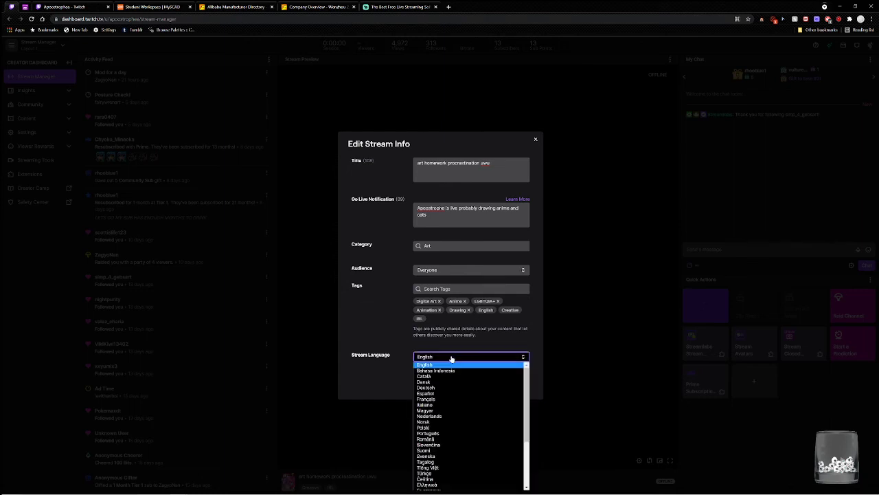
{"action": "left_click", "coordinate": [410, 354]}
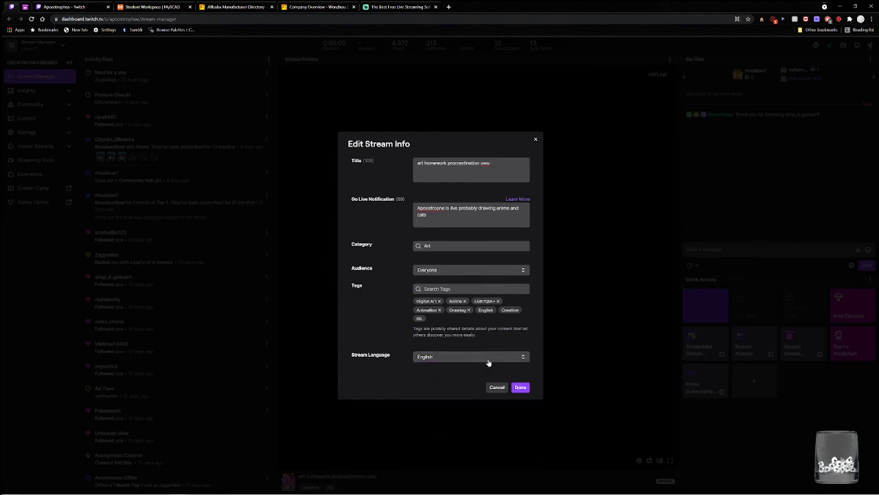
{"action": "left_click", "coordinate": [520, 387]}
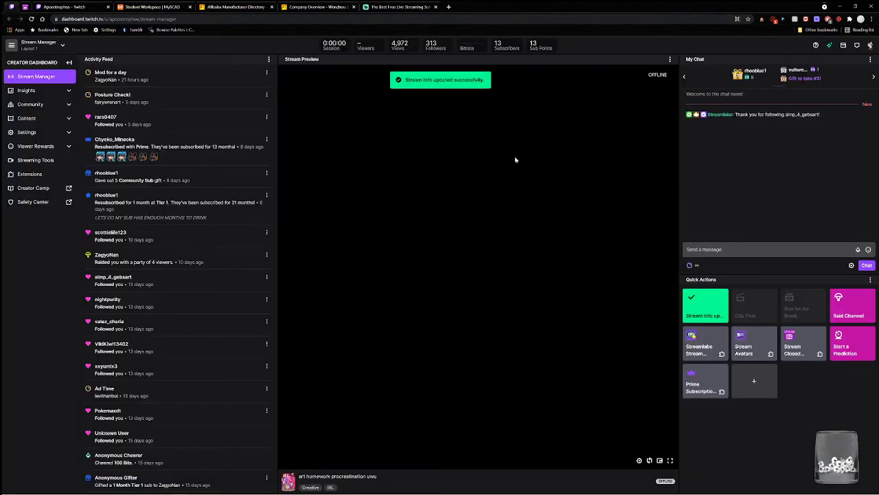